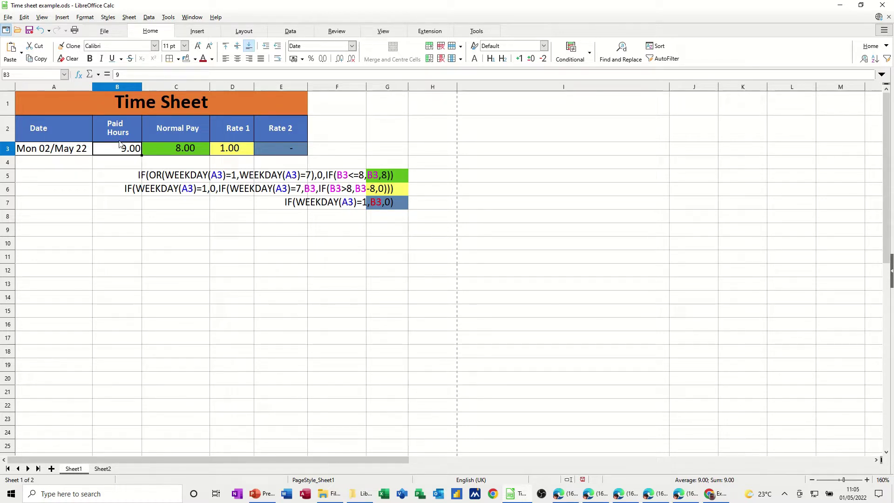
Set the paid hours in B3 to 10.
{"action": "left_click", "coordinate": [56, 151]}
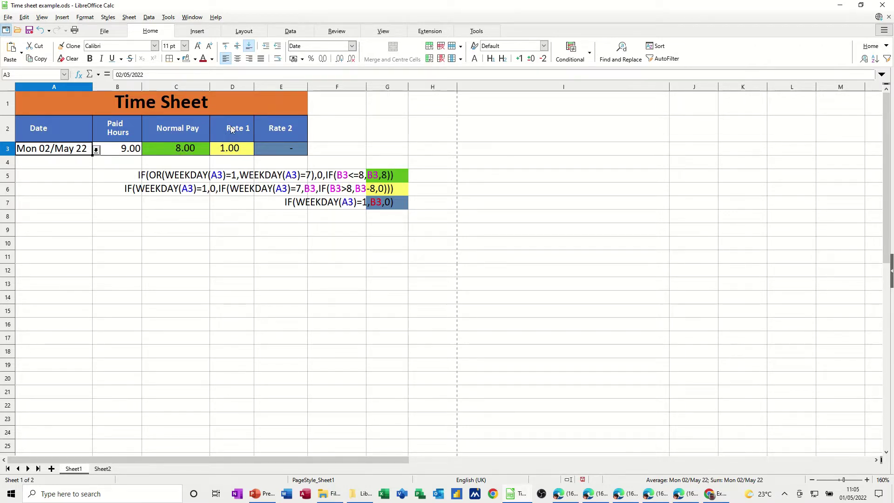
{"action": "left_click", "coordinate": [133, 148]}
{"action": "type", "text": "1"}
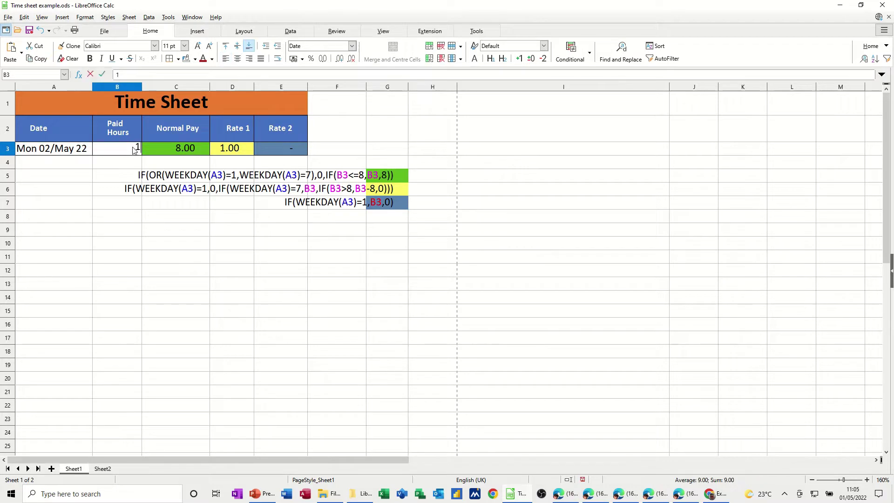
{"action": "type", "text": "0"}
{"action": "key", "text": "Return"}
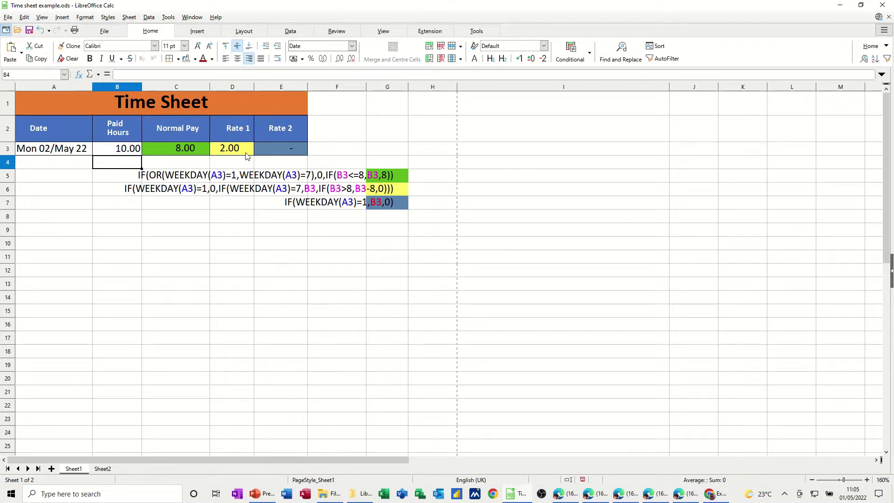
Change the time sheet date in A3 to 01/05/2022, followed by 07/05/2022, using its date list.
{"action": "left_click", "coordinate": [133, 148]}
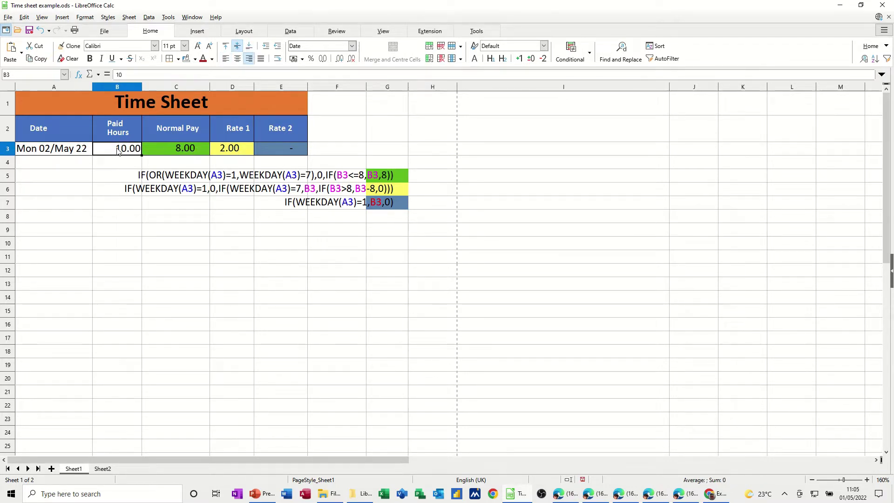
{"action": "left_click", "coordinate": [83, 150]}
{"action": "left_click", "coordinate": [95, 149]}
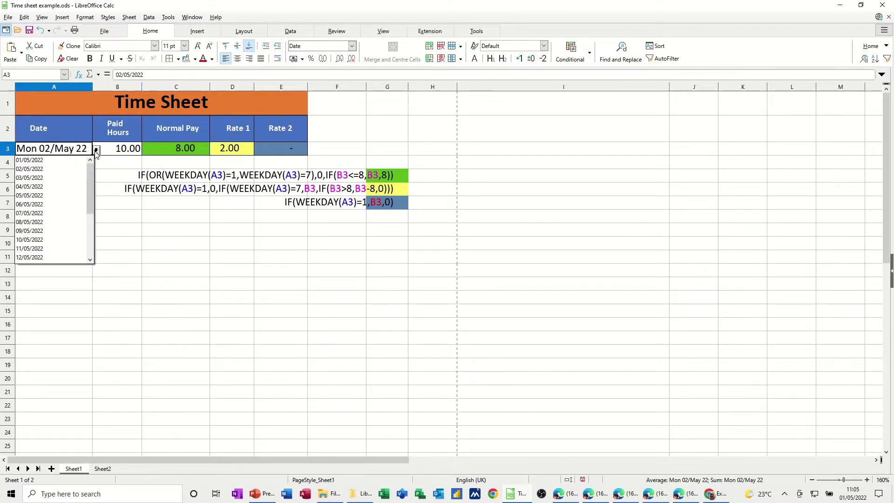
{"action": "left_click", "coordinate": [57, 160]}
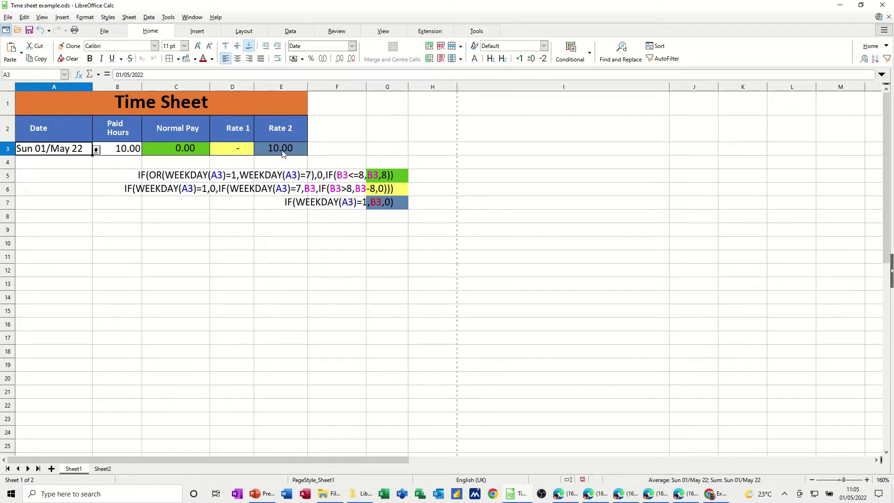
{"action": "left_click", "coordinate": [95, 150]}
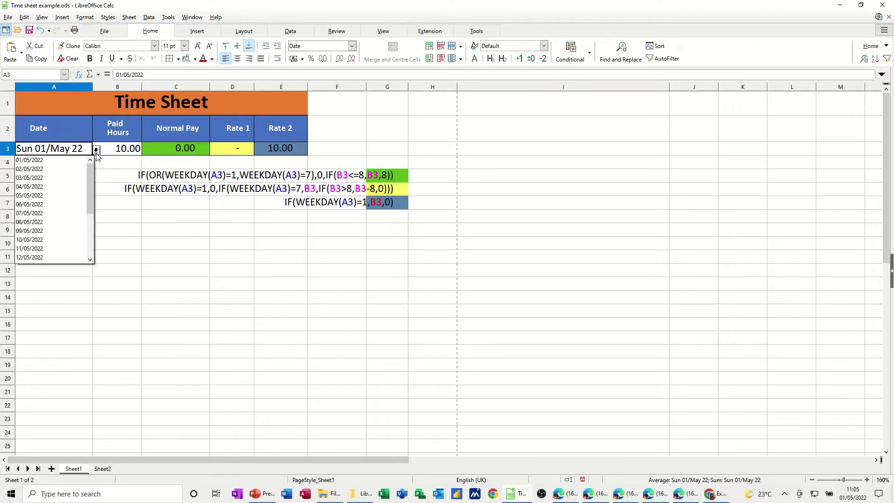
{"action": "left_click", "coordinate": [47, 214]}
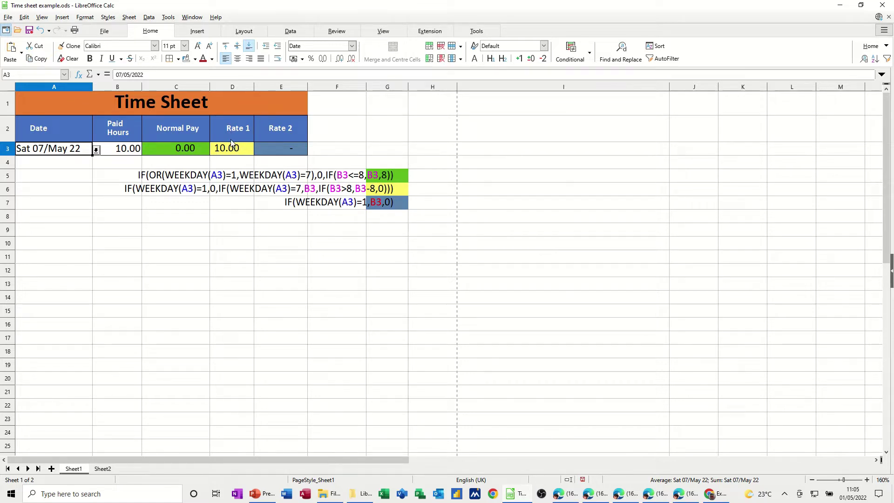
Set the date in A3 to 02/05/2022 and the paid hours in B3 to 5.
{"action": "left_click", "coordinate": [95, 149]}
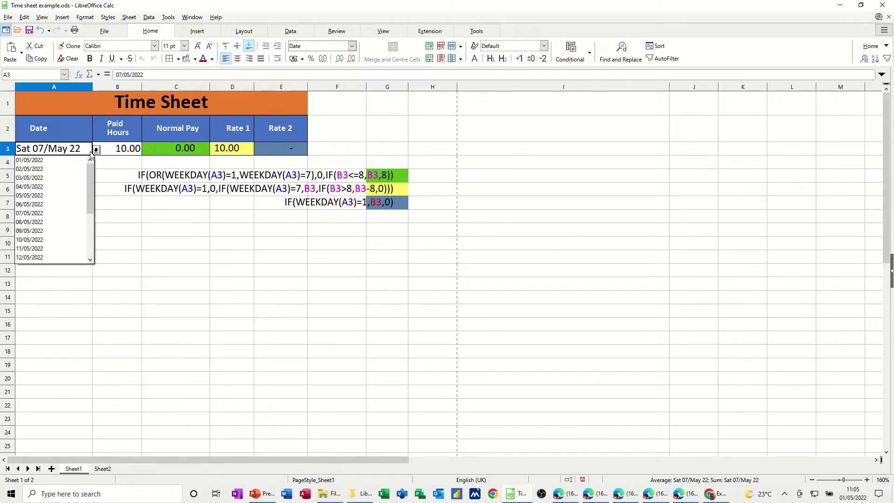
{"action": "left_click", "coordinate": [47, 168]}
{"action": "left_click", "coordinate": [125, 153]}
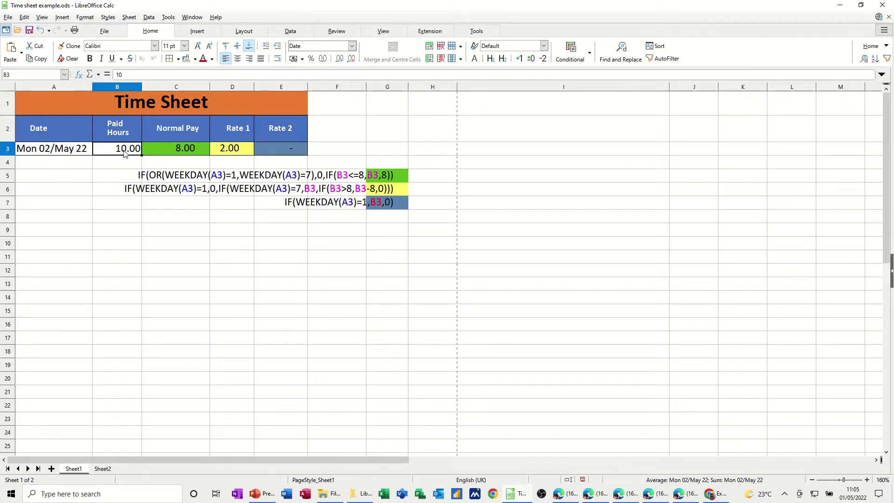
{"action": "type", "text": "5"}
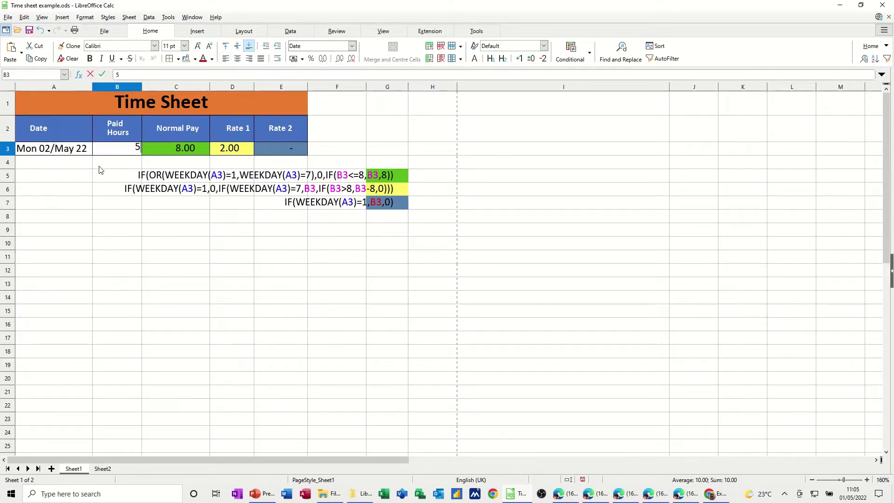
{"action": "key", "text": "Return"}
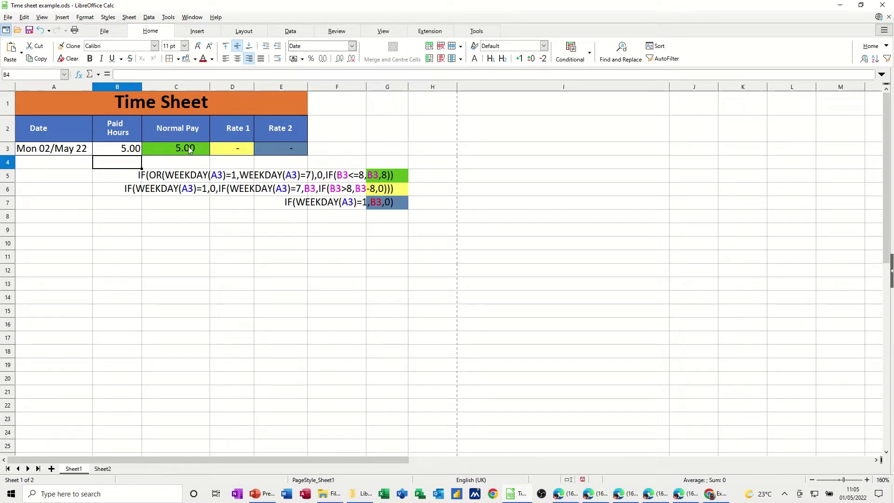
Try 8 paid hours in B3, and finally set the cell to 9.
{"action": "left_click", "coordinate": [124, 152]}
{"action": "type", "text": "8"}
{"action": "key", "text": "Return"}
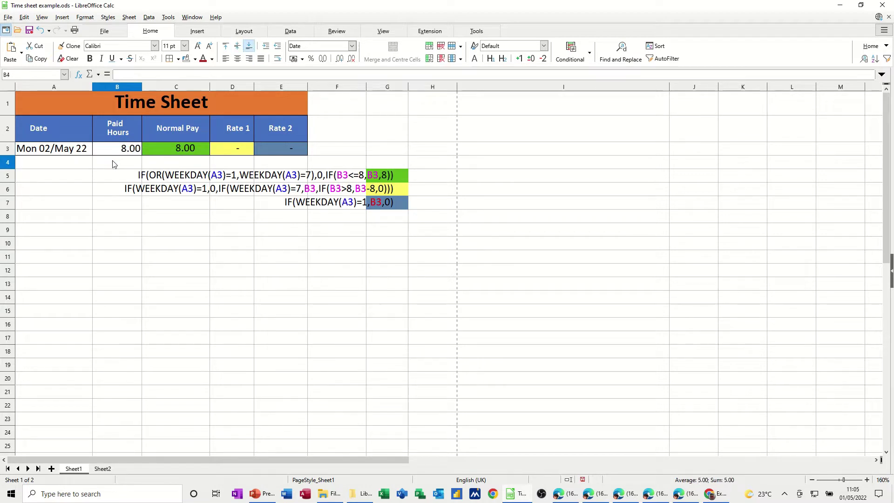
{"action": "left_click", "coordinate": [123, 152]}
{"action": "type", "text": "9"}
{"action": "key", "text": "Return"}
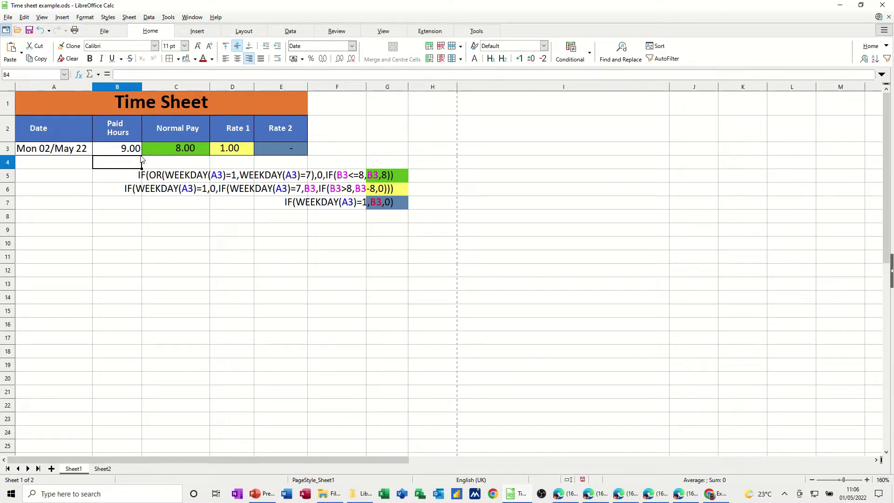
Copy the time sheet headers and data row in A2:E3 to the cells starting at A9.
{"action": "left_click_drag", "start_coordinate": [44, 130], "coordinate": [262, 147]}
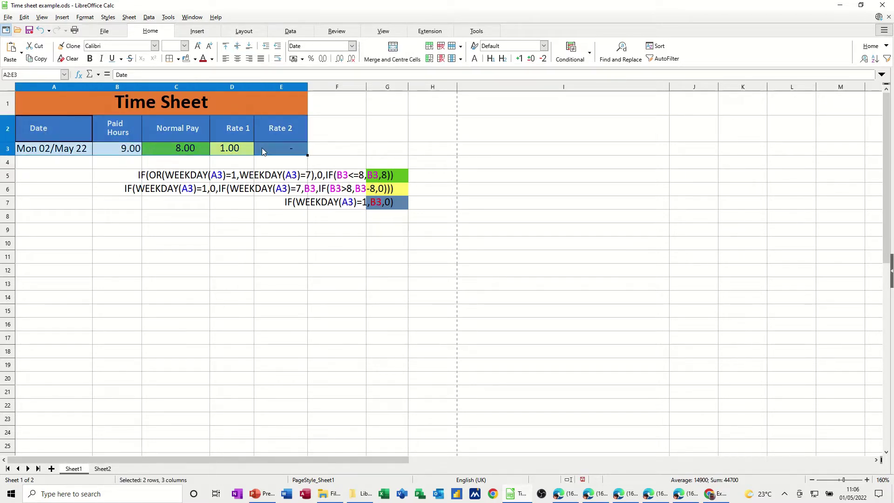
{"action": "key", "text": "ctrl+c"}
{"action": "left_click", "coordinate": [52, 234]}
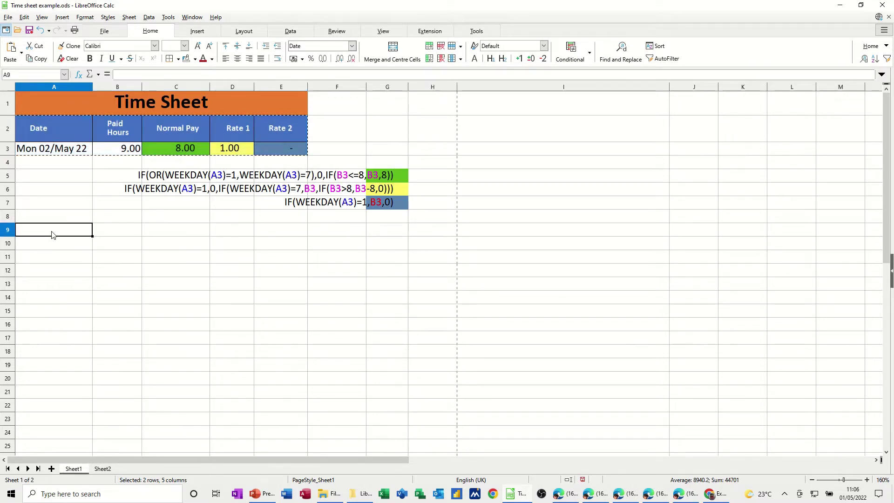
{"action": "key", "text": "ctrl+v"}
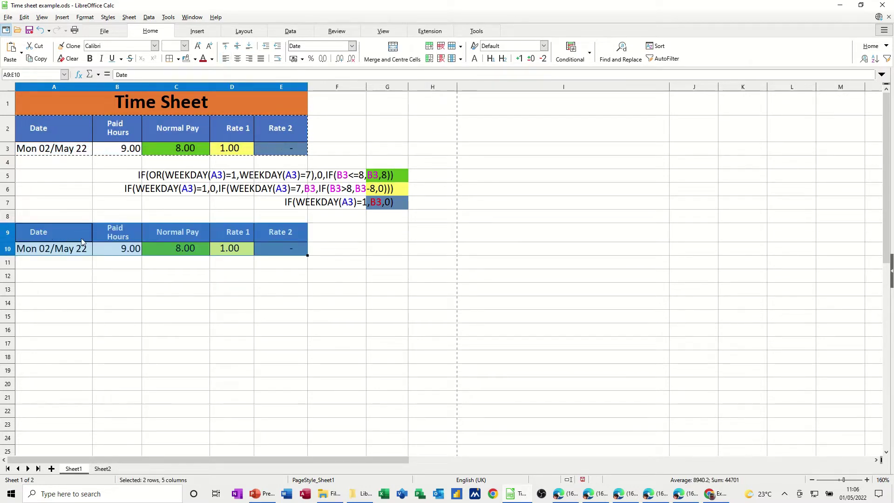
{"action": "left_click", "coordinate": [77, 277]}
Clear the Normal Pay, Rate 1 and Rate 2 formulas from C10:E10 in the copied row.
{"action": "left_click", "coordinate": [64, 251]}
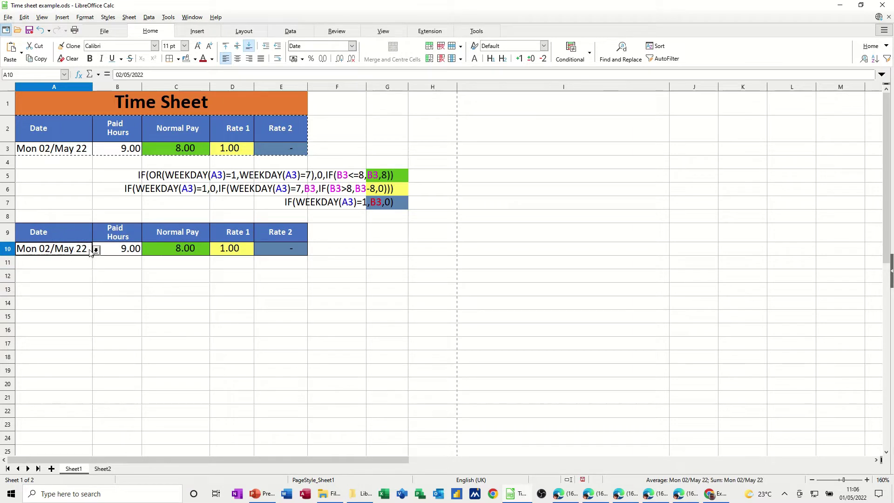
{"action": "left_click", "coordinate": [111, 251]}
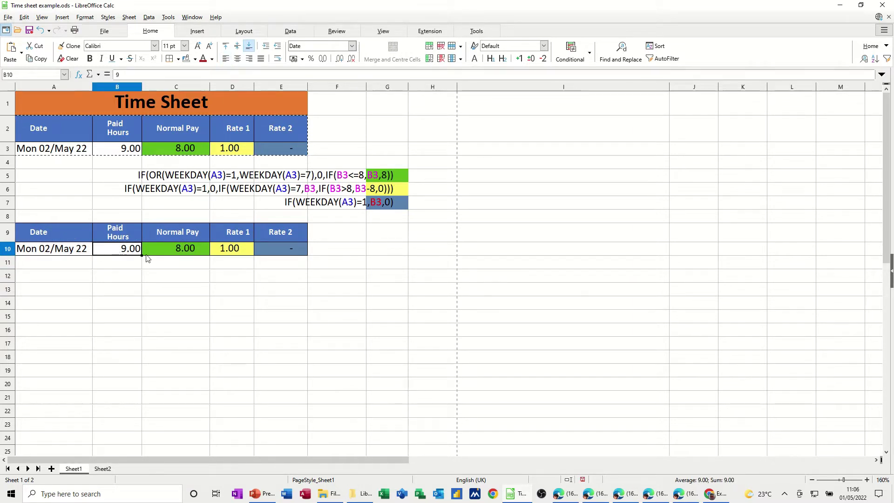
{"action": "left_click_drag", "start_coordinate": [167, 253], "coordinate": [268, 253]}
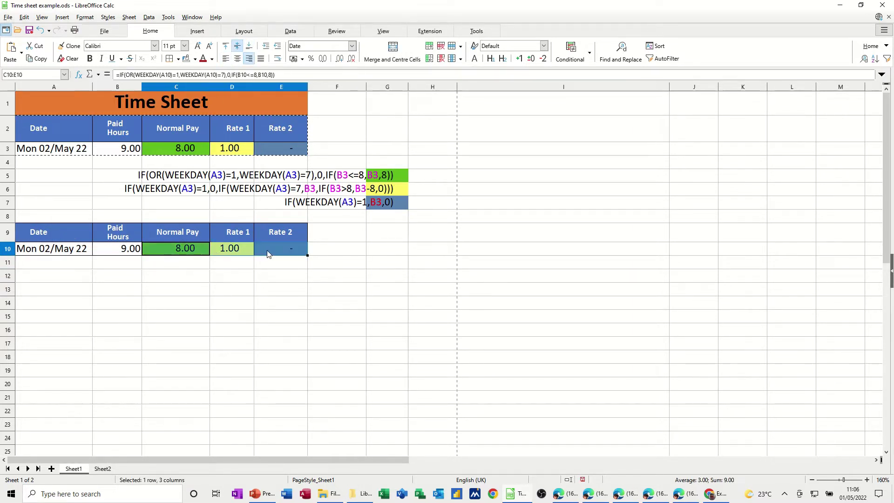
{"action": "key", "text": "Delete"}
{"action": "left_click", "coordinate": [181, 249]}
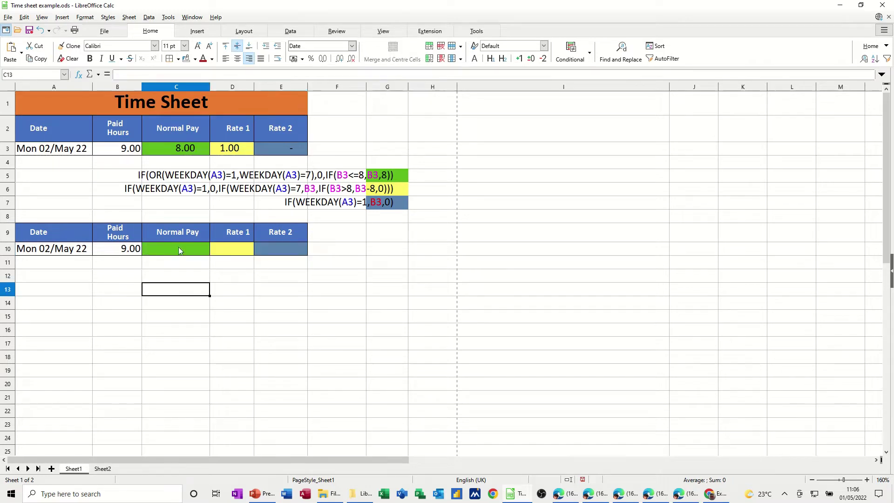
Examine the date list available in A10, its source dates on Sheet2, and the paid hours and Normal Pay cells.
{"action": "left_click", "coordinate": [90, 249]}
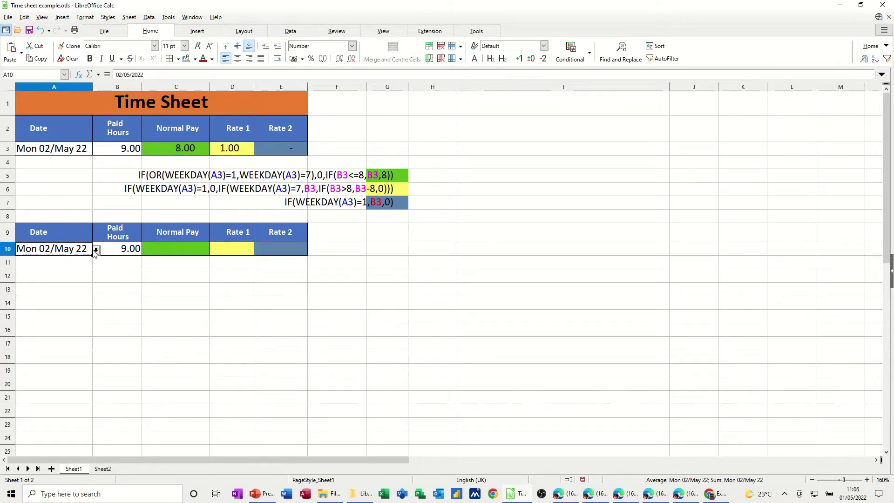
{"action": "left_click", "coordinate": [97, 250]}
{"action": "left_click", "coordinate": [96, 250]}
{"action": "left_click", "coordinate": [103, 470]}
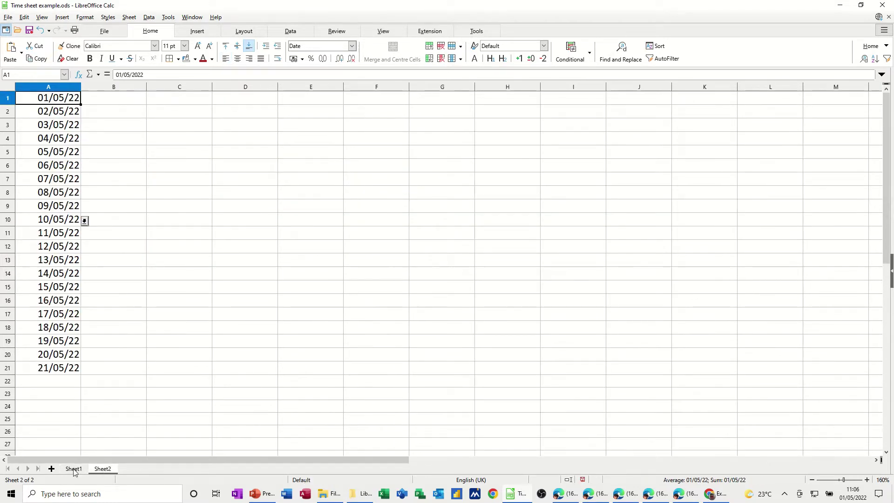
{"action": "left_click", "coordinate": [75, 470]}
{"action": "left_click", "coordinate": [96, 250]}
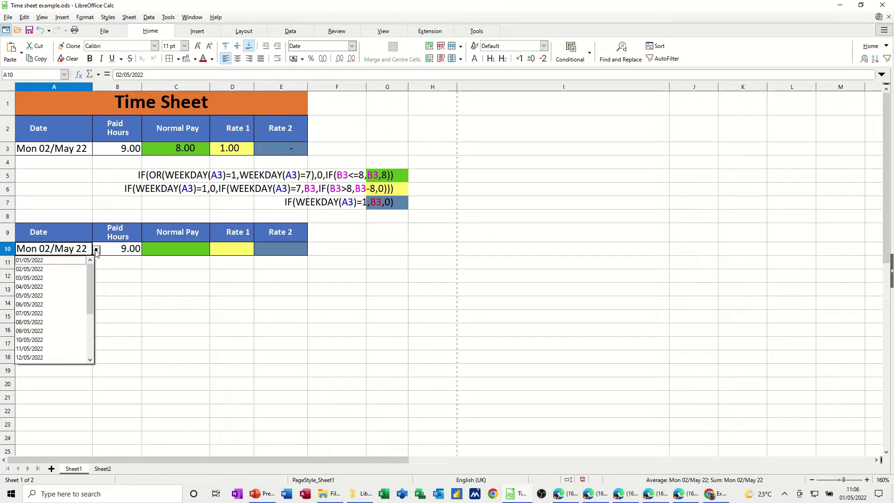
{"action": "left_click", "coordinate": [96, 252]}
{"action": "left_click", "coordinate": [112, 250]}
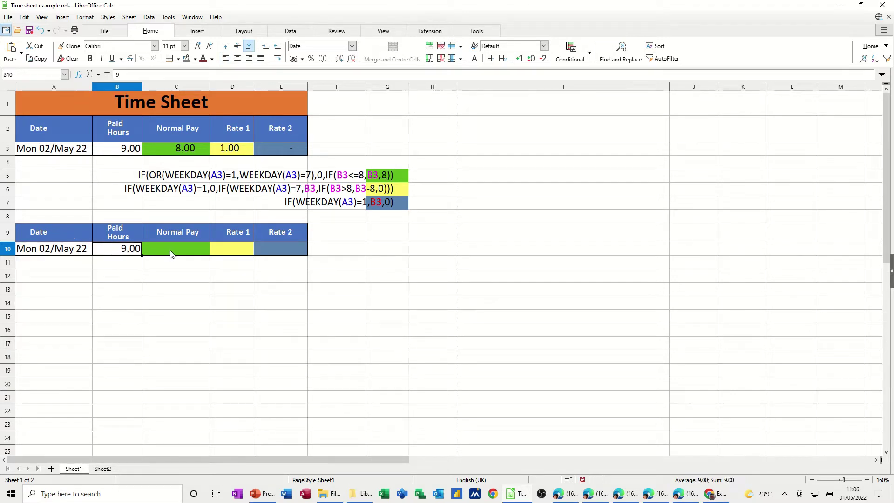
{"action": "left_click", "coordinate": [170, 253]}
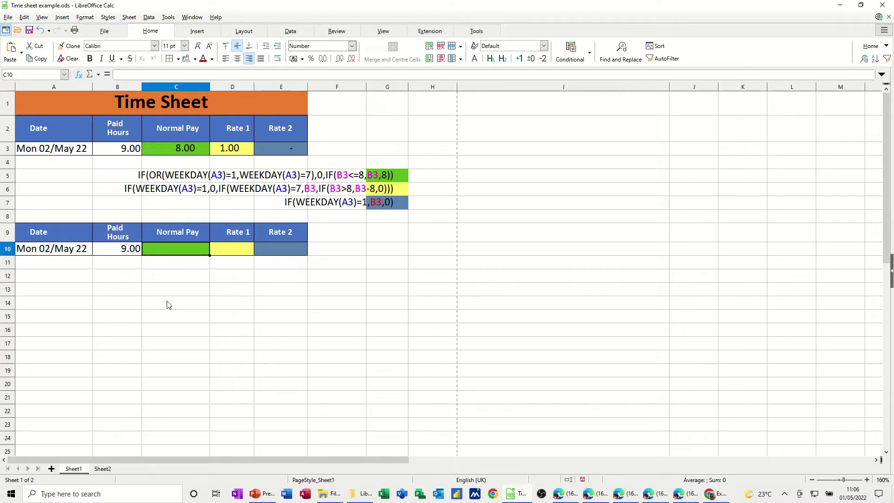
Insert the current date in C12 and calculate its day number in C13 with =weekday(C12).
{"action": "left_click", "coordinate": [175, 279]}
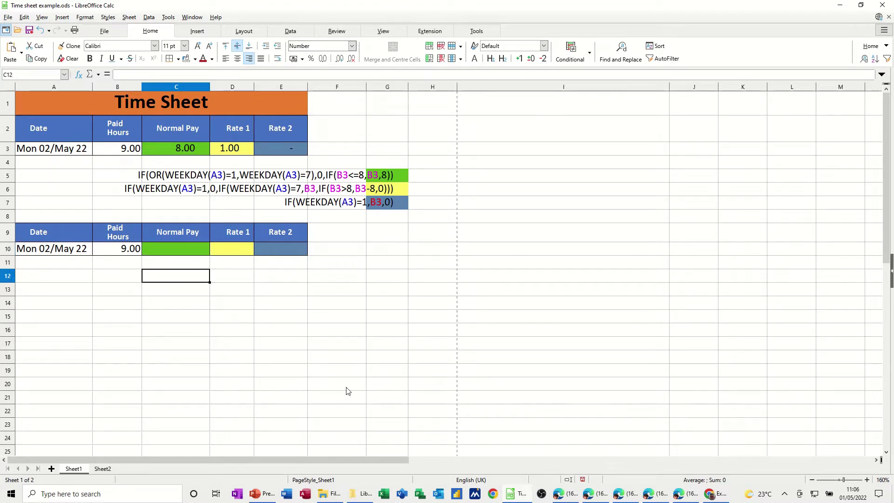
{"action": "key", "text": "ctrl+semicolon"}
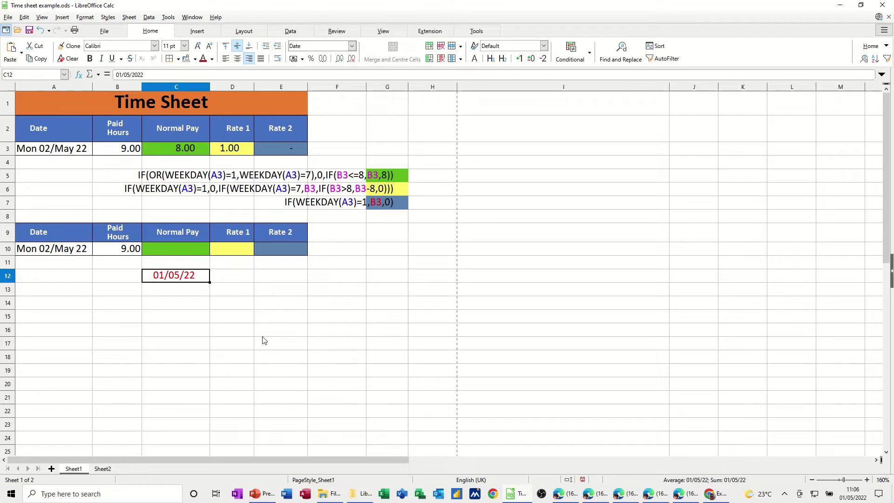
{"action": "left_click", "coordinate": [176, 289]}
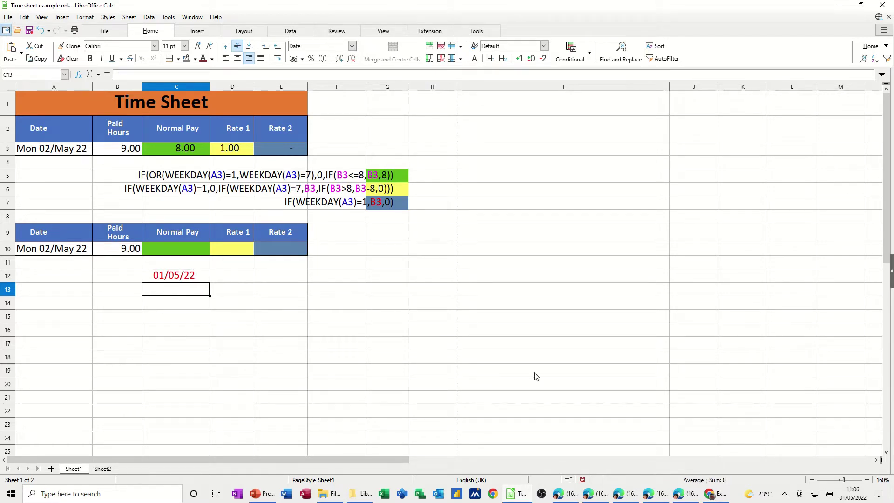
{"action": "type", "text": "=wee"}
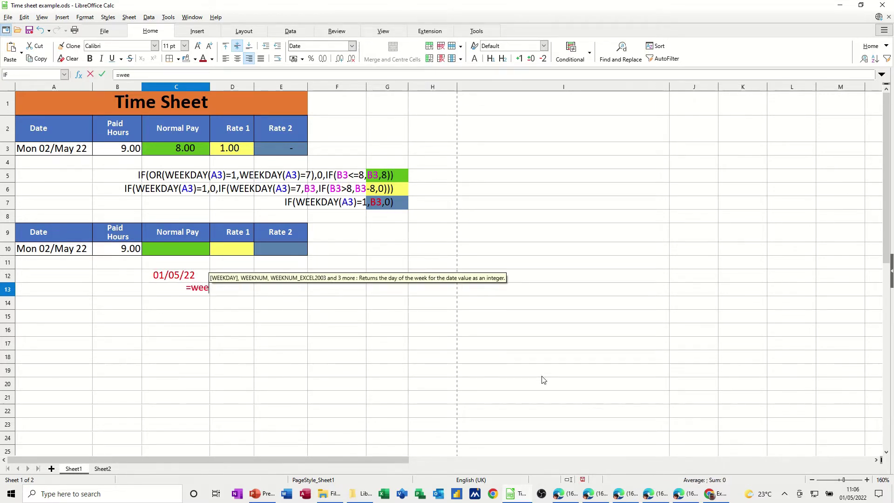
{"action": "type", "text": "kday("}
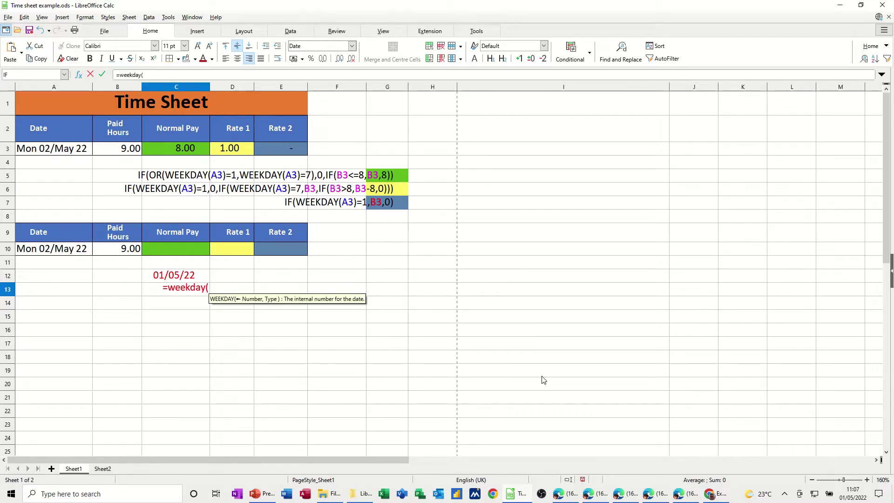
{"action": "left_click", "coordinate": [176, 277]}
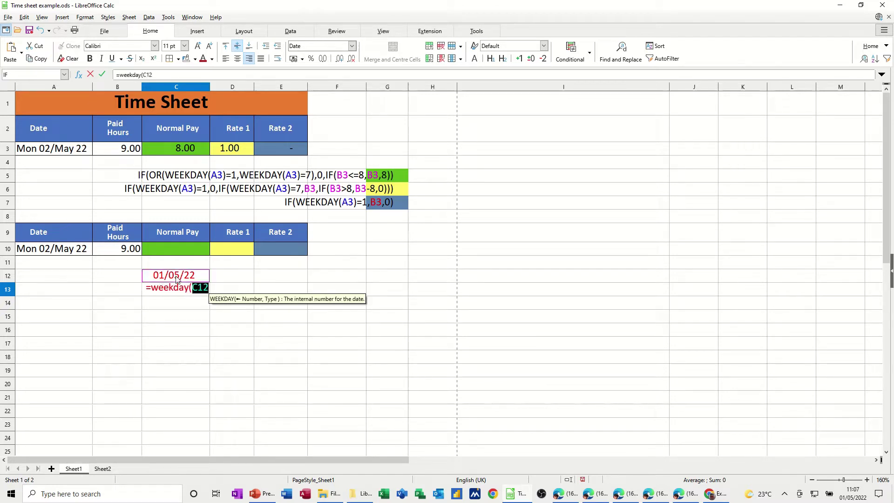
{"action": "type", "text": ")"}
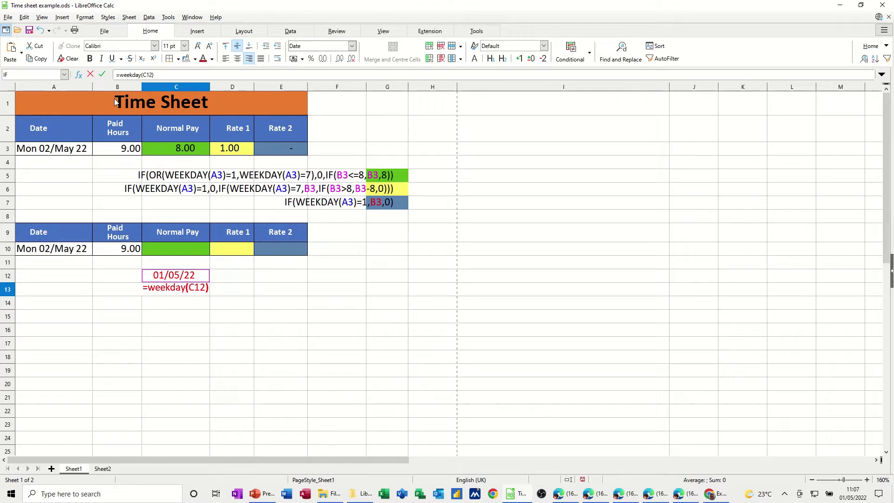
{"action": "key", "text": "Return"}
Set the number format of the day number in C13 to General.
{"action": "left_click", "coordinate": [156, 290]}
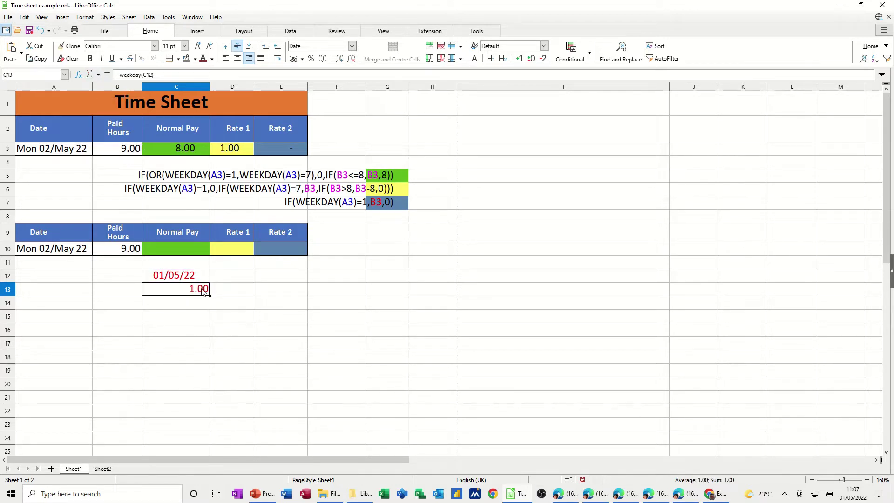
{"action": "left_click", "coordinate": [351, 47]}
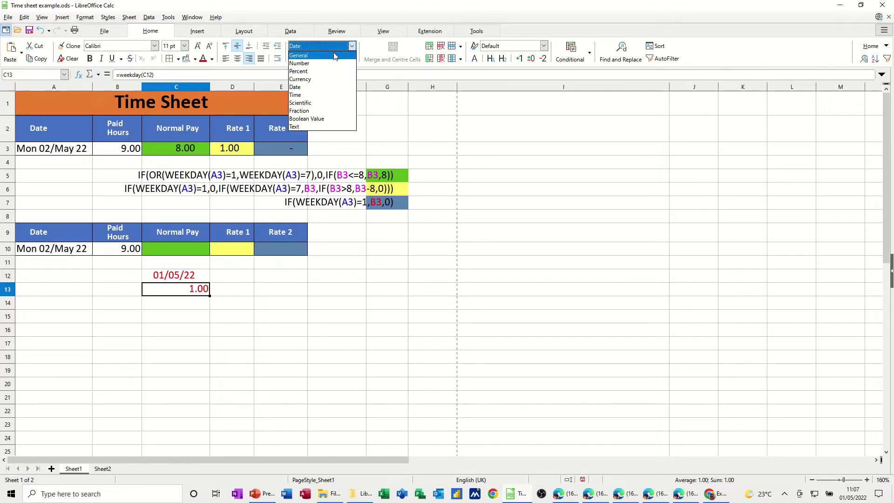
{"action": "left_click", "coordinate": [298, 56]}
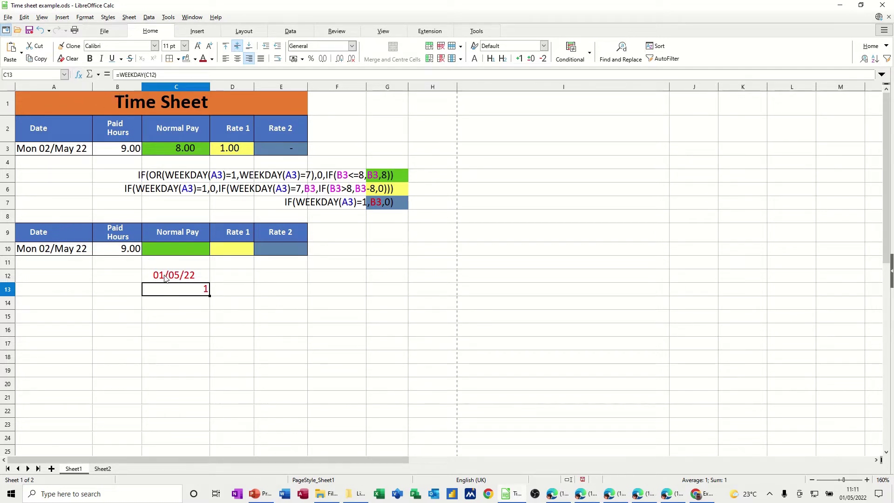
Change the date in C12 to 02/05/2022.
{"action": "left_click", "coordinate": [164, 277]}
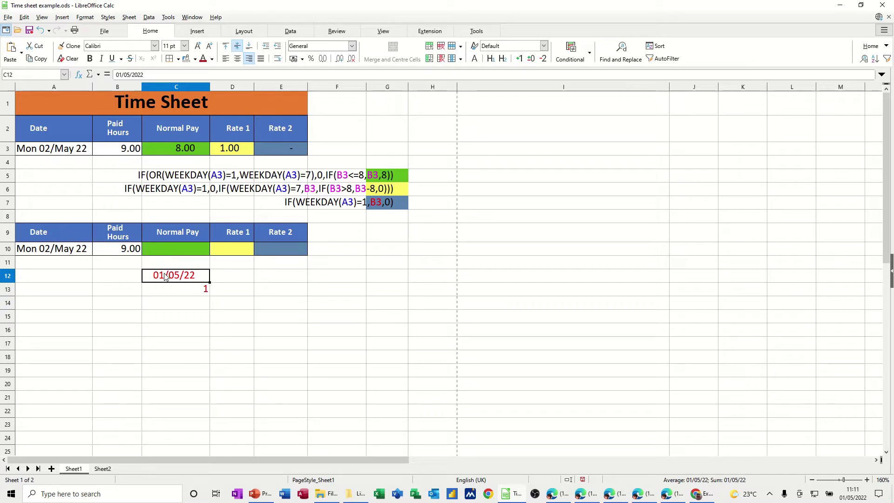
{"action": "left_click", "coordinate": [119, 75]}
{"action": "key", "text": "shift+Right"}
{"action": "type", "text": "2"}
{"action": "left_click", "coordinate": [102, 76]}
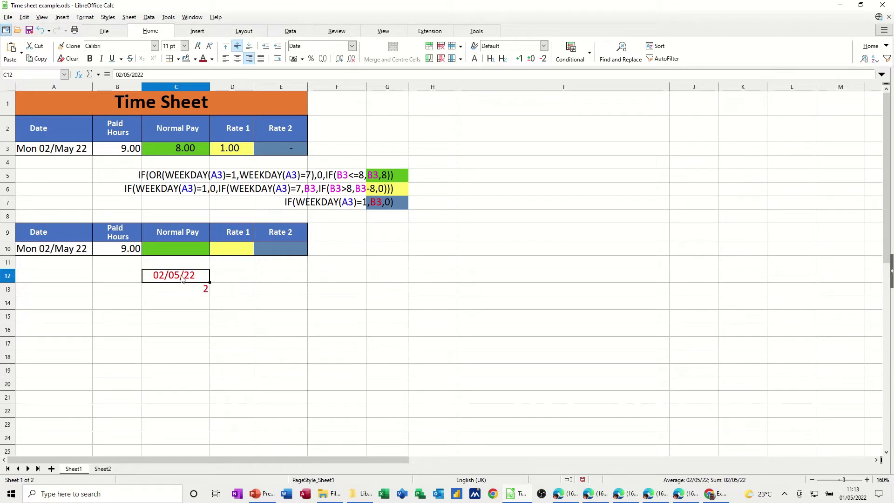
Begin the Normal Pay formula in C10 with the weekend test =if(or(weekday(a10)=1,weekday(a10)=7),0,.
{"action": "left_click", "coordinate": [171, 253]}
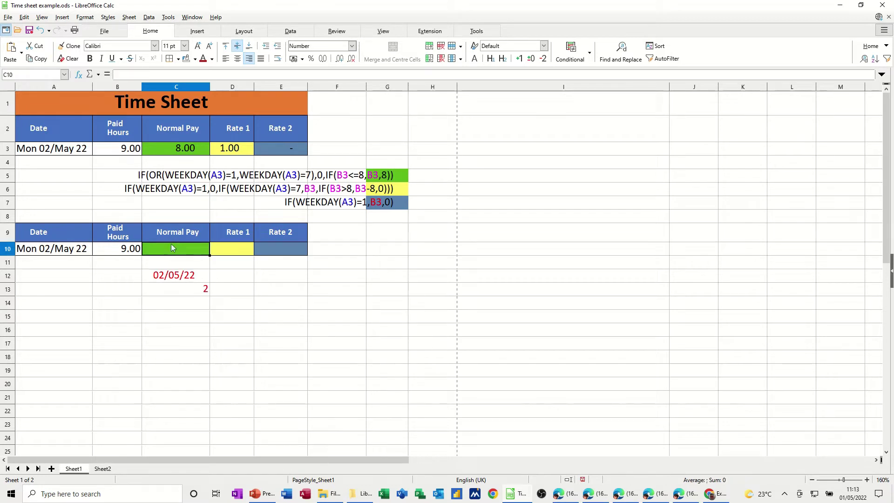
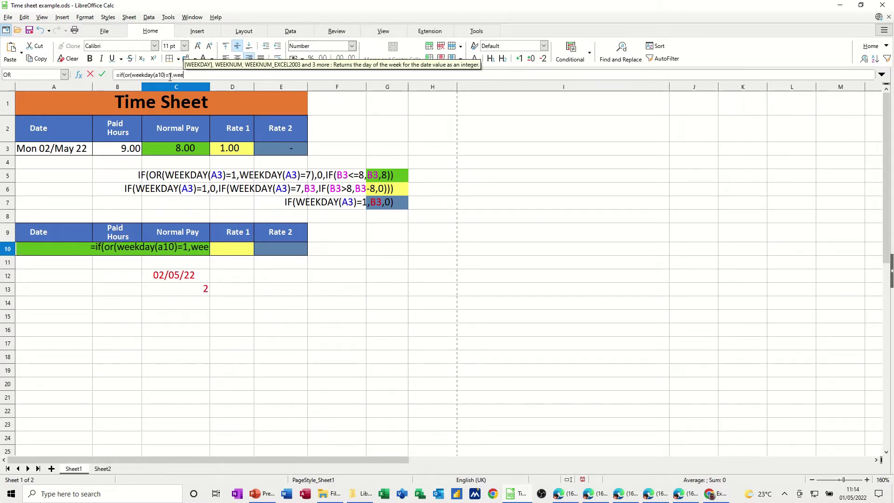
{"action": "type", "text": "kday("}
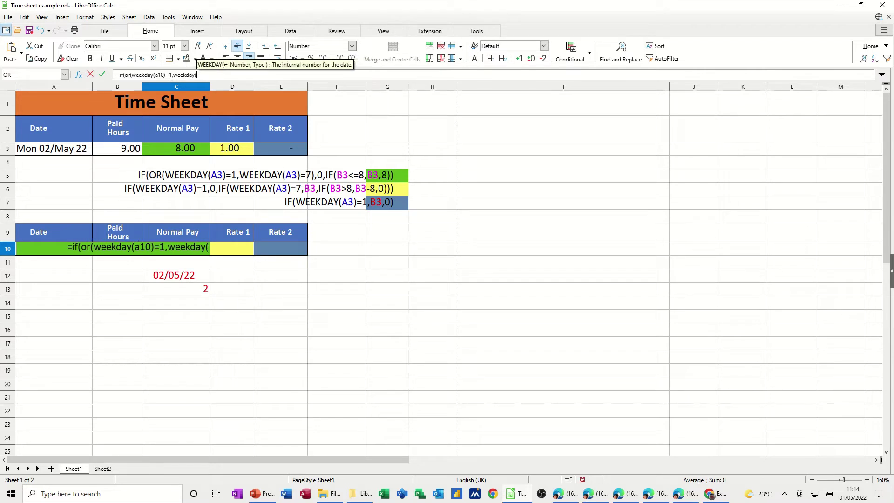
{"action": "type", "text": "a10)"}
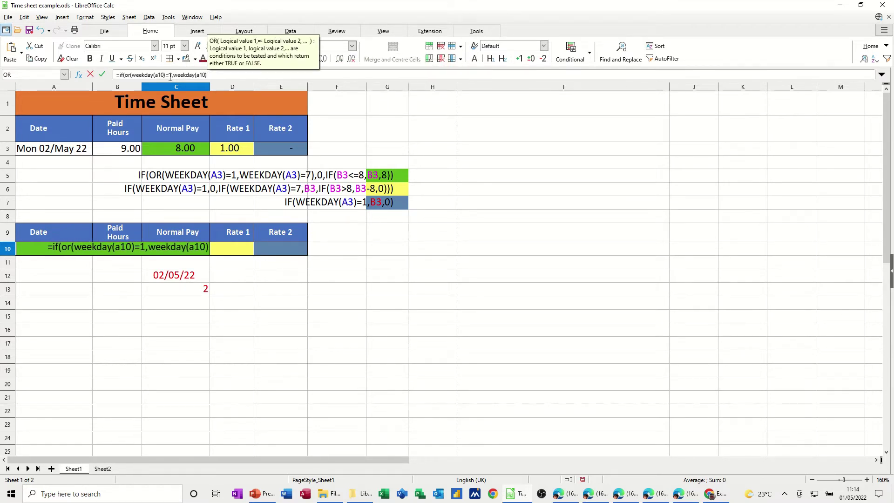
{"action": "type", "text": "=7"}
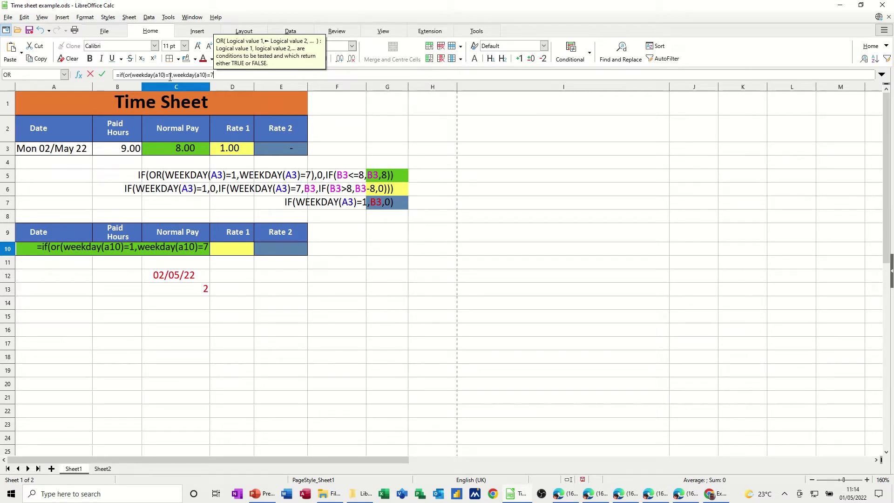
{"action": "type", "text": ")"}
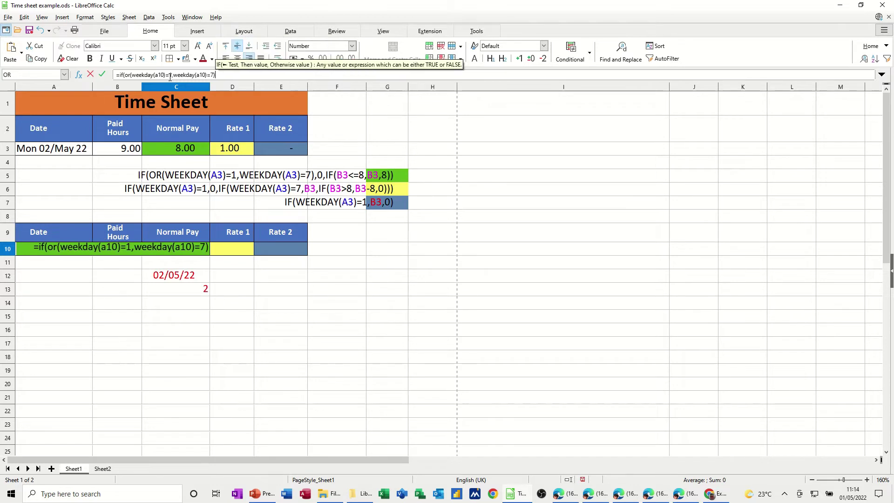
{"action": "type", "text": ","}
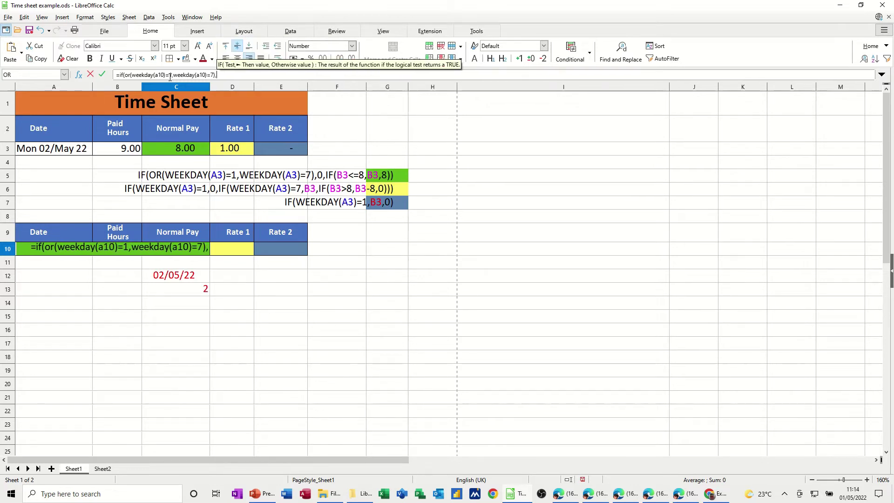
{"action": "type", "text": "0"}
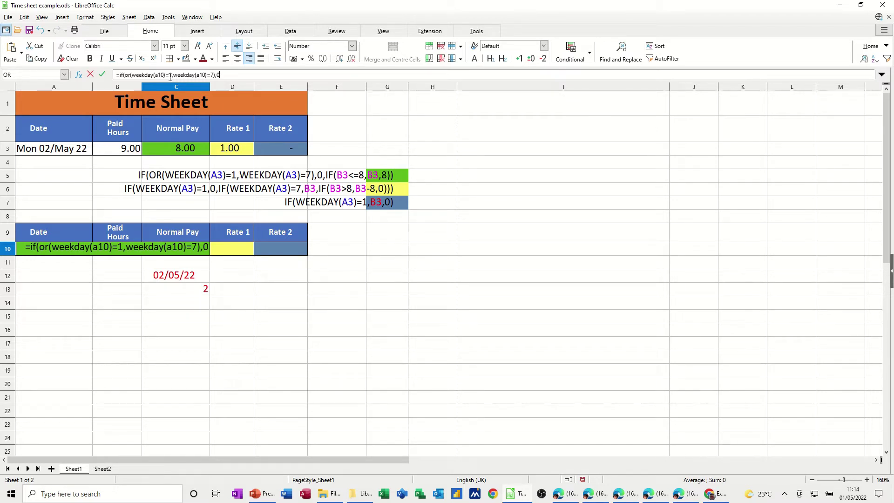
{"action": "type", "text": ","}
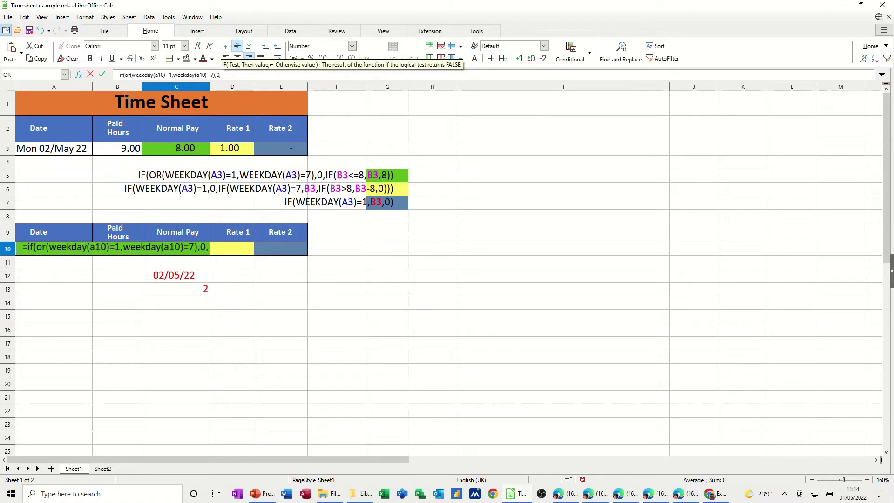
Complete the Normal Pay formula in C10 with the nested hours test if(b10<=8,b10,8)) and enter it.
{"action": "type", "text": "if("}
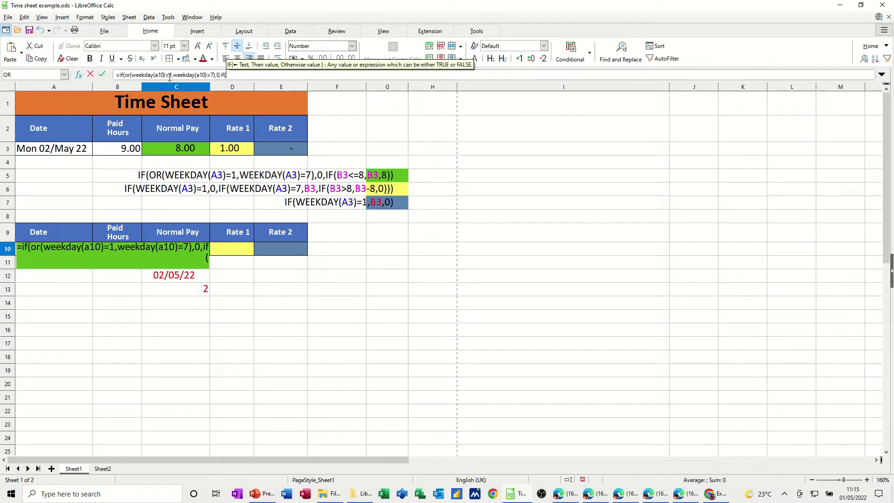
{"action": "type", "text": "b10"}
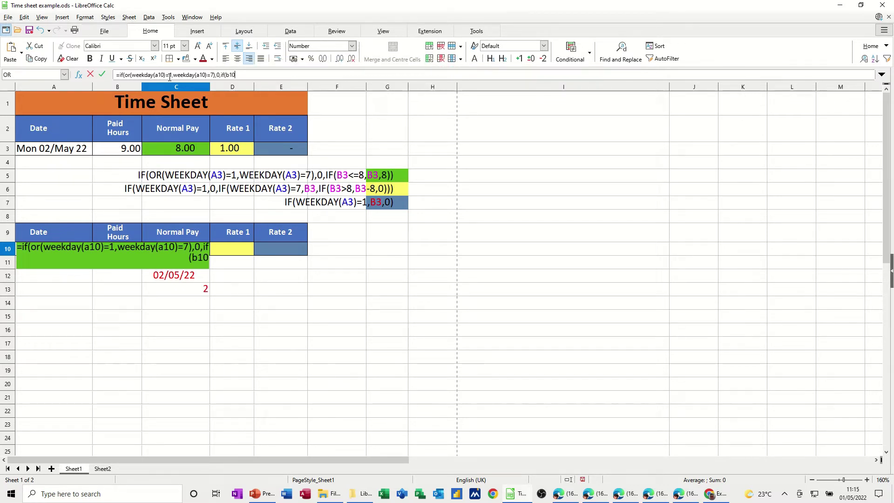
{"action": "type", "text": "<="}
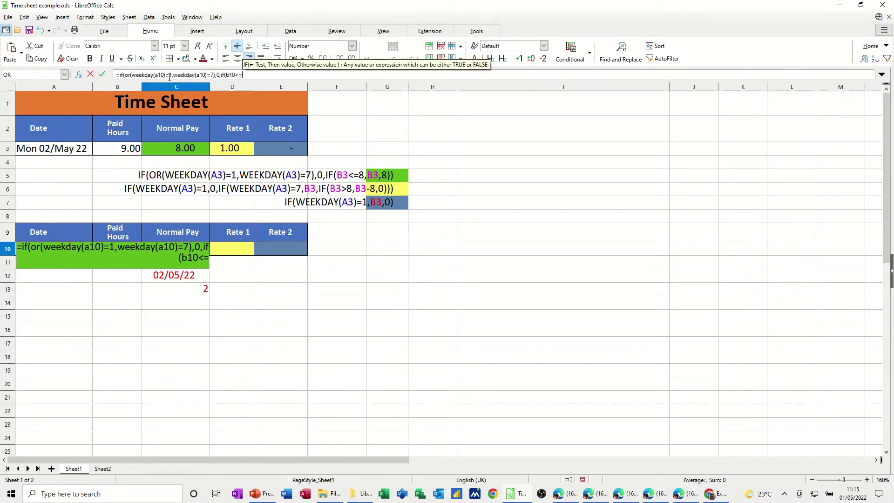
{"action": "type", "text": "8"}
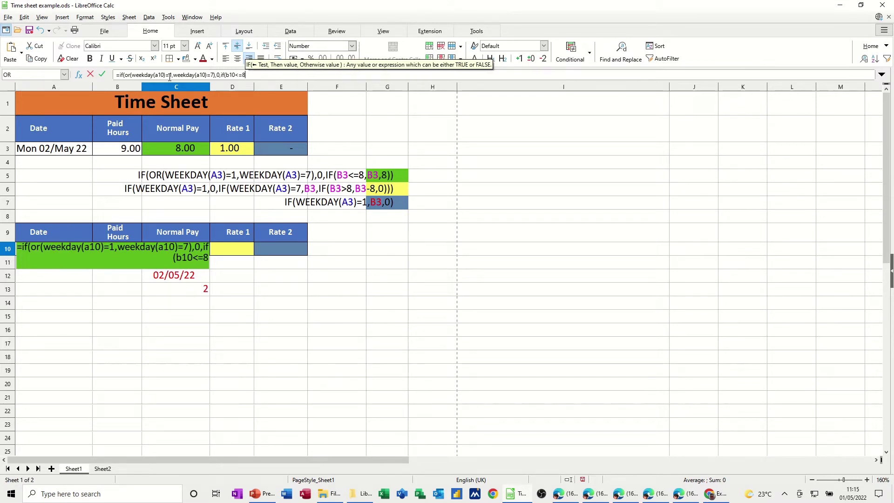
{"action": "type", "text": ",b10"}
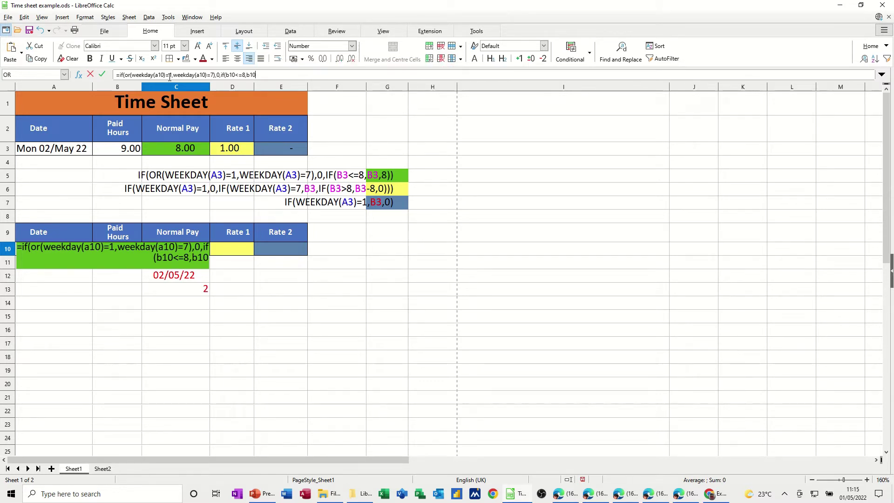
{"action": "type", "text": ","}
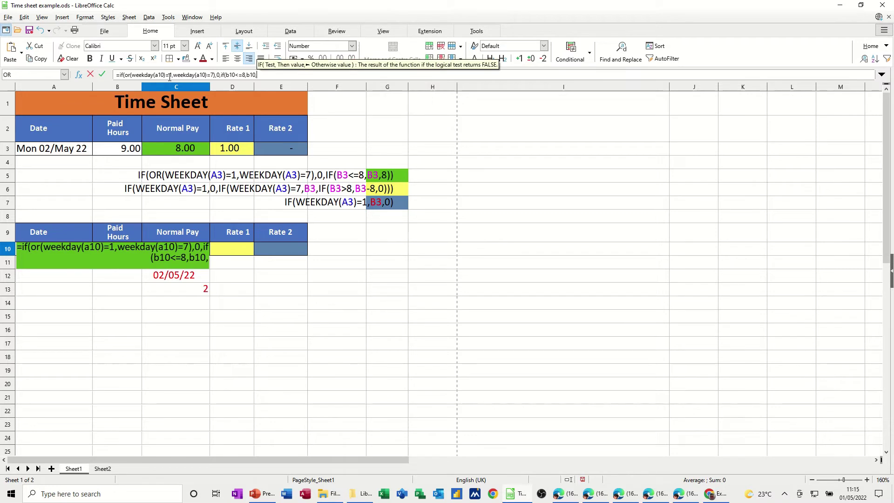
{"action": "type", "text": "8"}
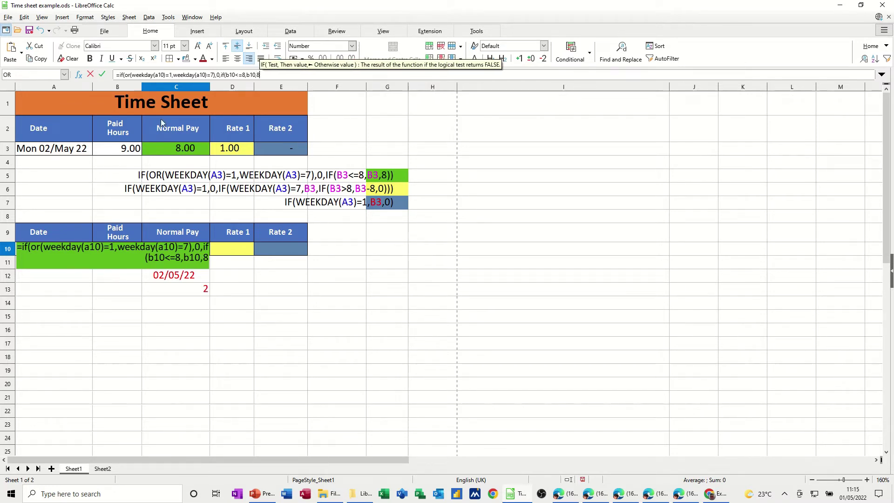
{"action": "type", "text": "))"}
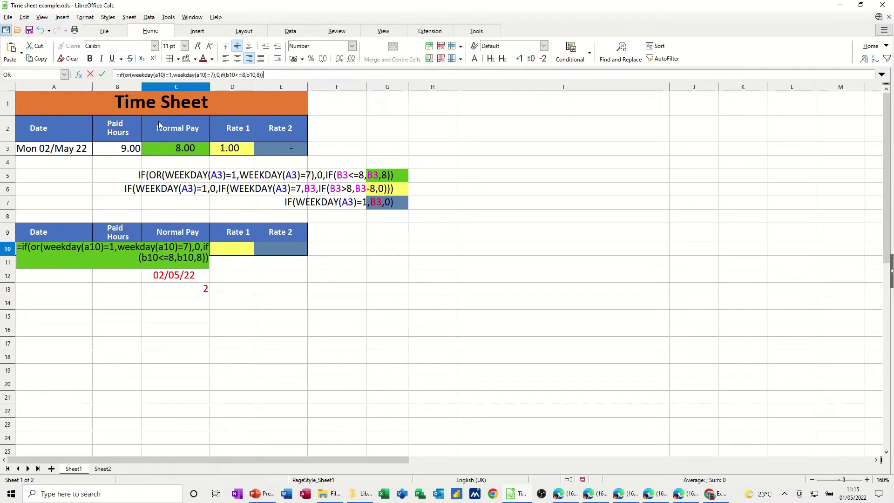
{"action": "left_click", "coordinate": [103, 74]}
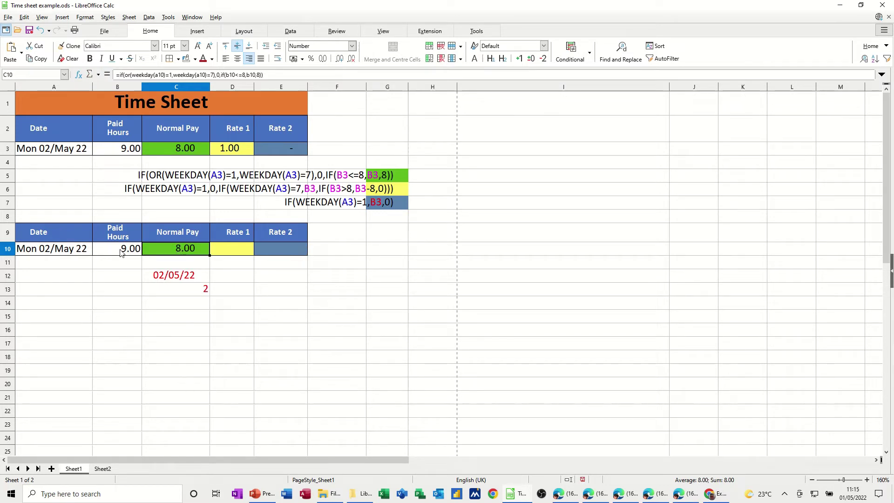
Begin the Rate 1 formula in D10 with =if(weekday(a10)=,0.
{"action": "left_click", "coordinate": [226, 252]}
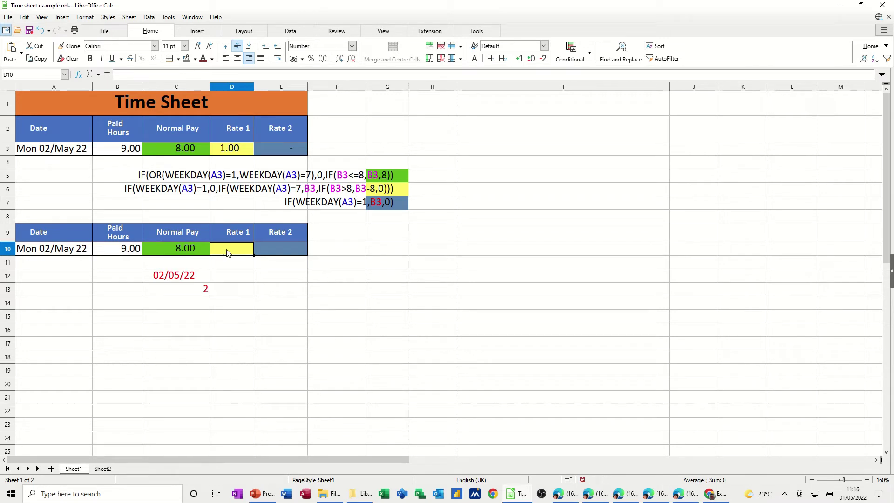
{"action": "type", "text": "=if"}
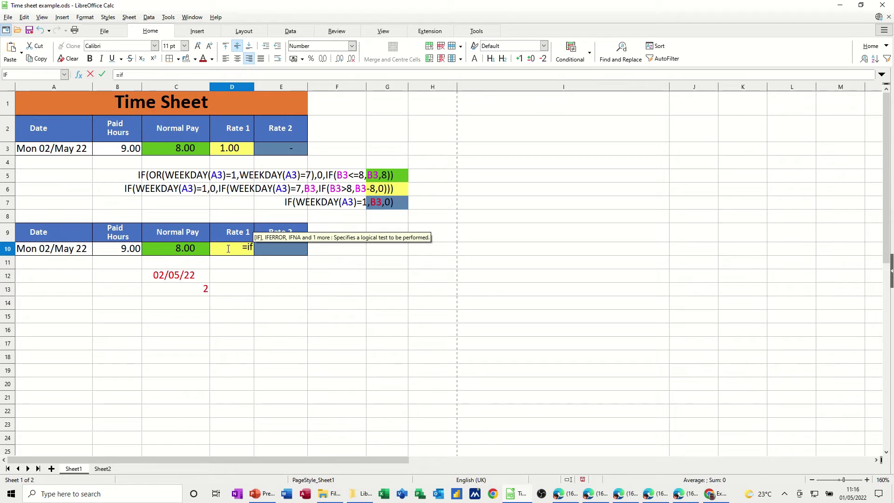
{"action": "type", "text": "(weekday"}
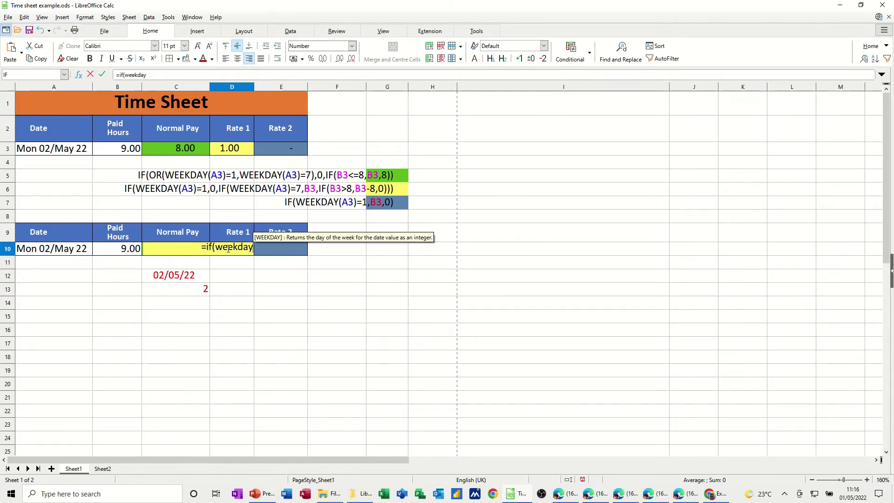
{"action": "type", "text": "("}
{"action": "type", "text": "a1"}
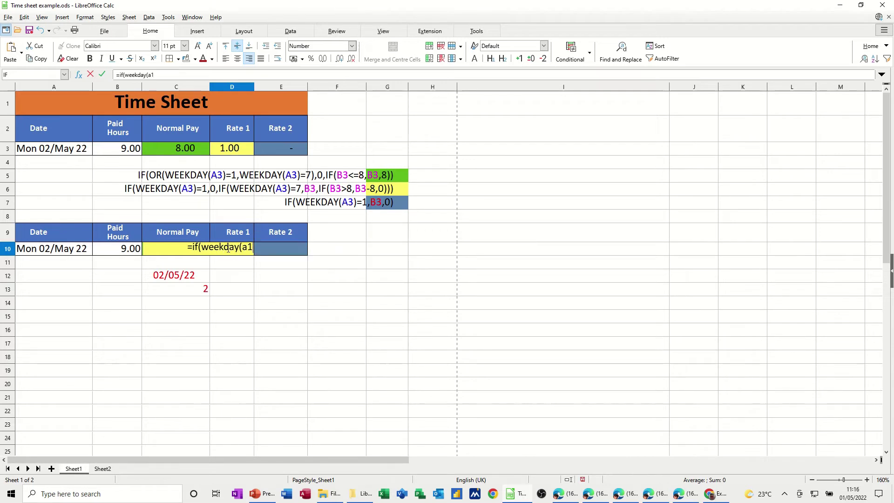
{"action": "type", "text": "0)"}
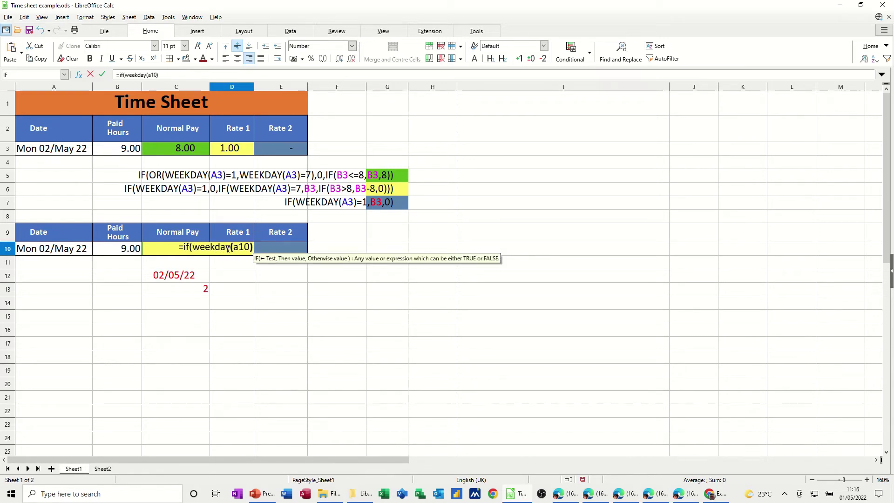
{"action": "type", "text": "=,0"}
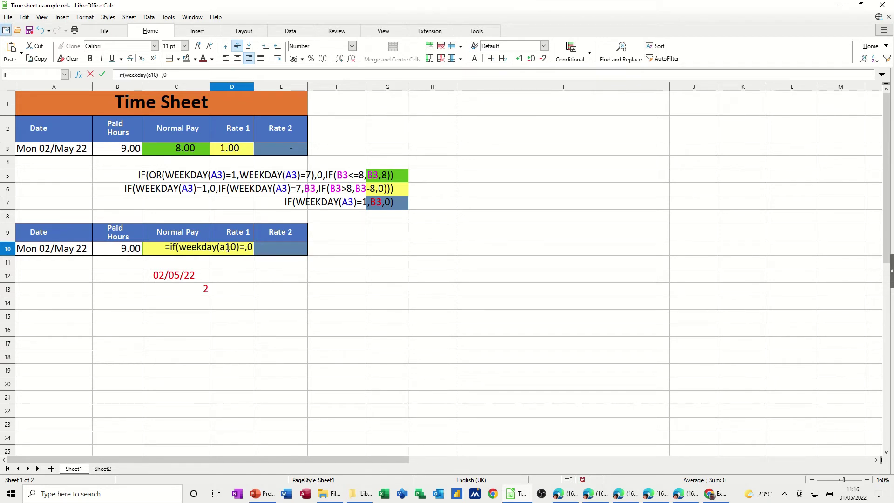
Extend the Rate 1 formula in D10 with the Saturday test ,if(weekday(a10)=7,b10,.
{"action": "type", "text": ",if"}
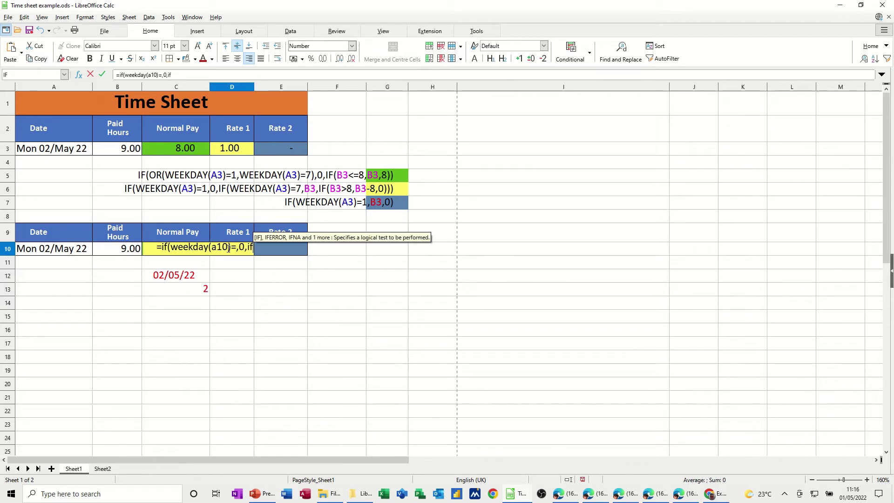
{"action": "type", "text": "(weekday"}
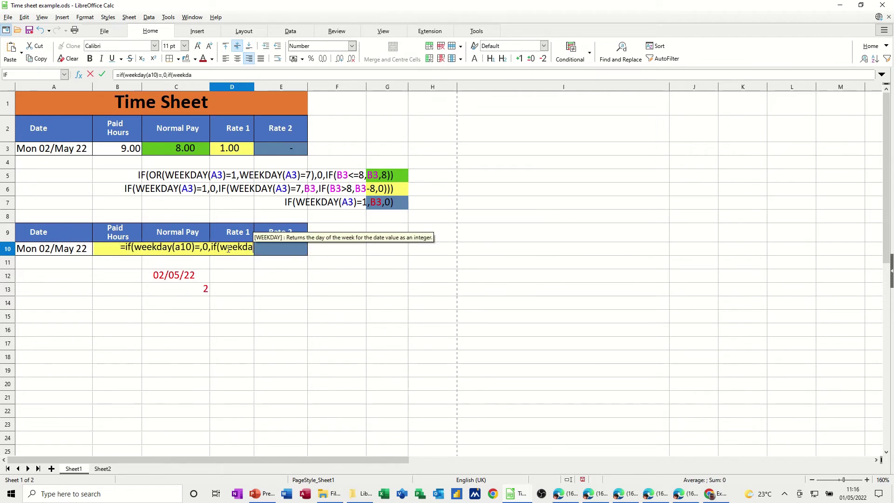
{"action": "type", "text": "(a10"}
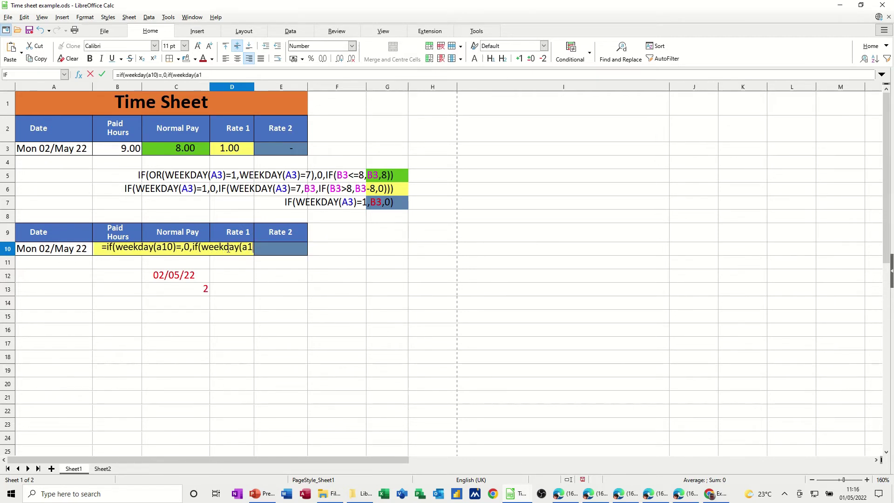
{"action": "type", "text": ")"}
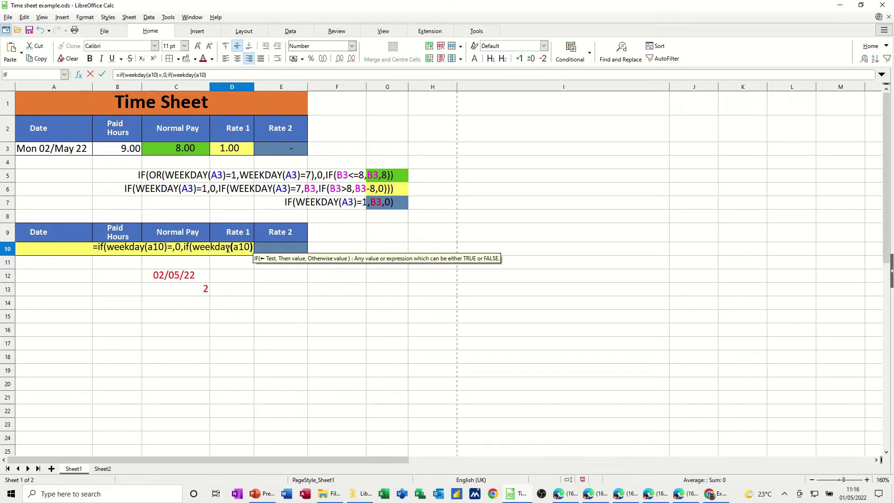
{"action": "type", "text": "="}
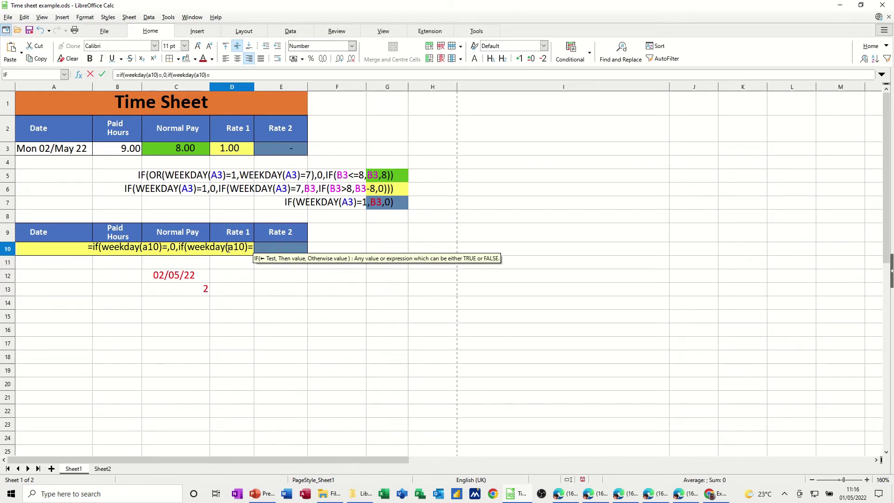
{"action": "type", "text": "7,"}
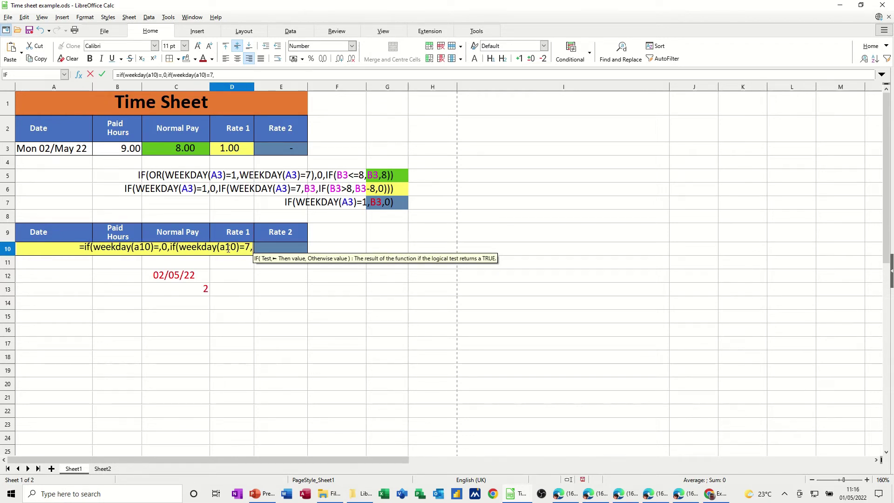
{"action": "type", "text": "b10"}
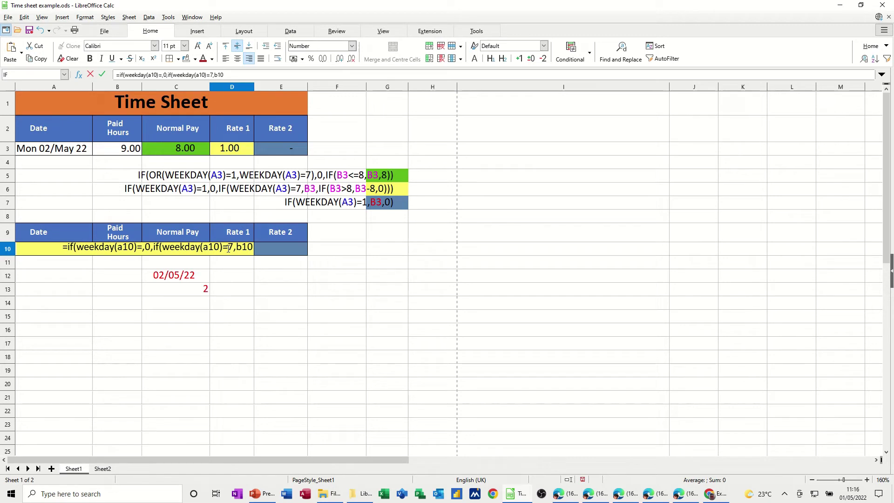
{"action": "type", "text": ","}
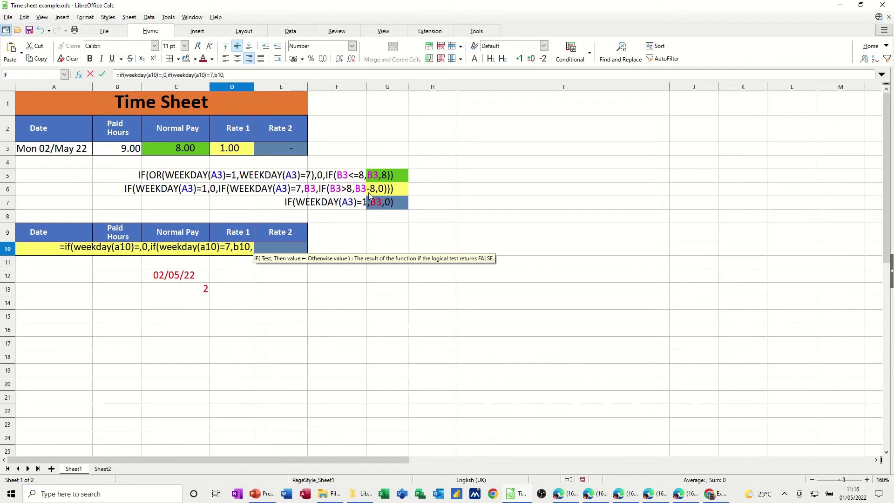
Complete the Rate 1 formula in D10 with the nested hours test if(b10>8,b10-8,0))), enter it and accept the proposed correction.
{"action": "type", "text": ","}
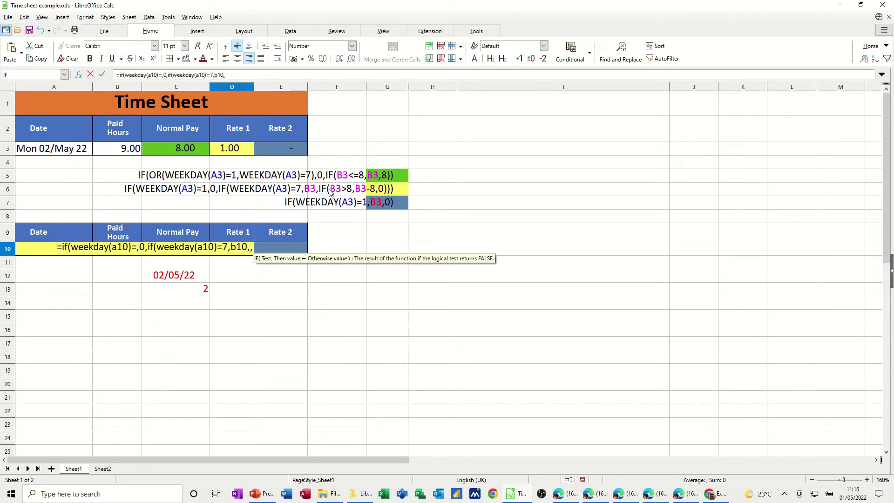
{"action": "key", "text": "BackSpace"}
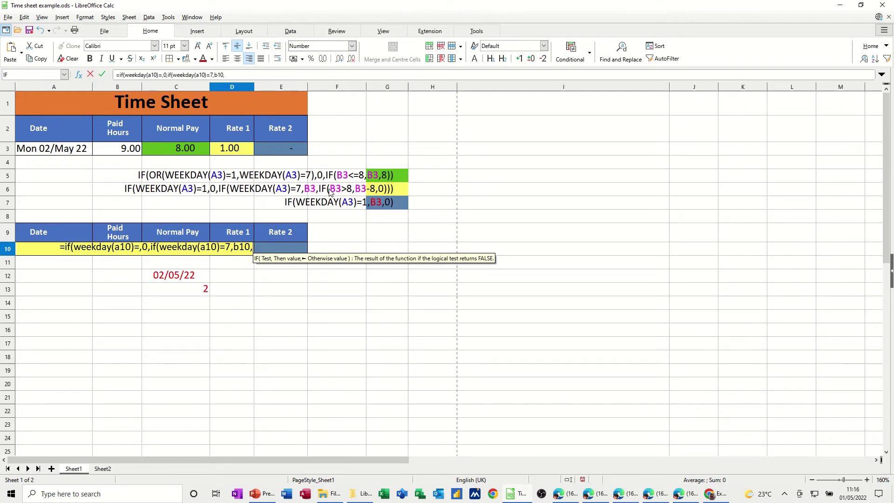
{"action": "type", "text": "if("}
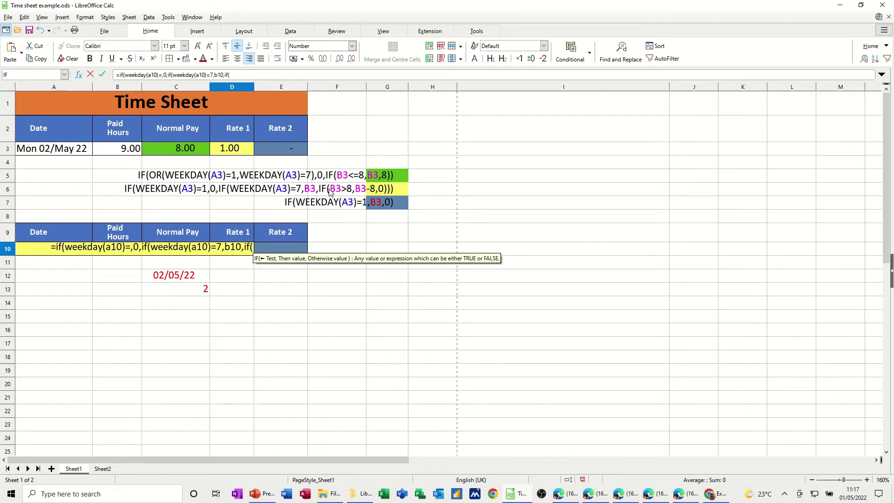
{"action": "type", "text": "b10"}
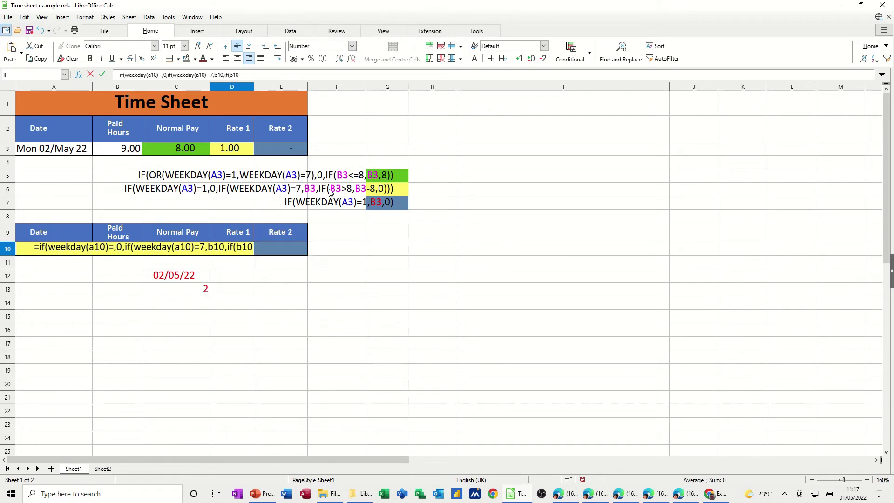
{"action": "type", "text": ">"}
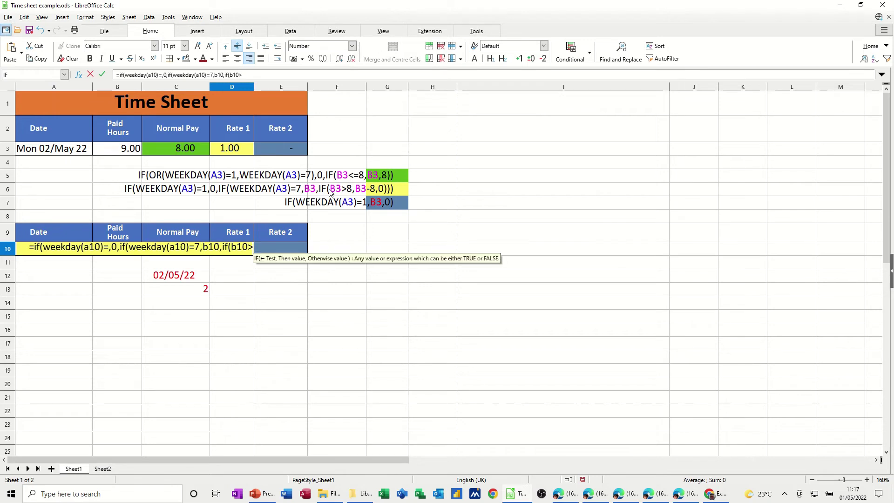
{"action": "type", "text": "8"}
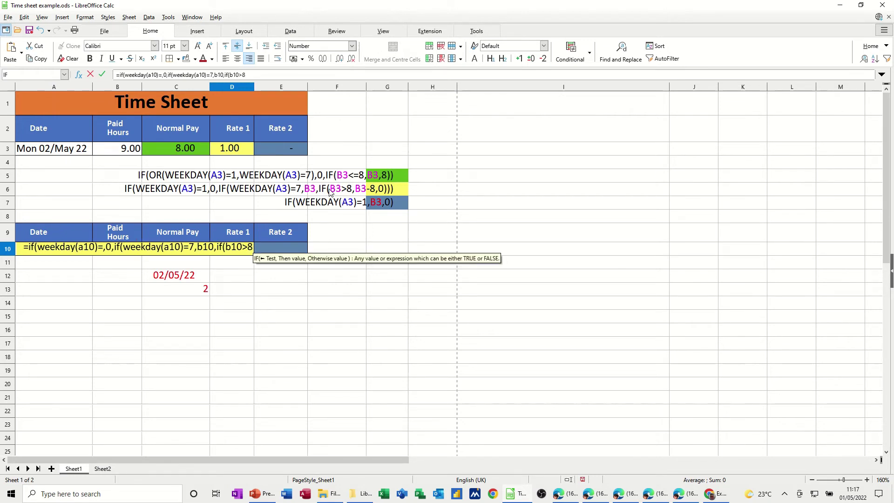
{"action": "type", "text": ","}
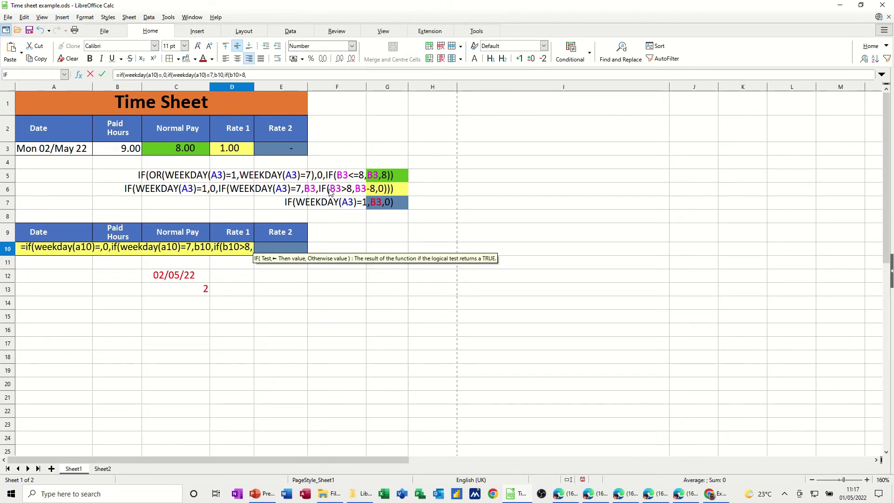
{"action": "type", "text": "b"}
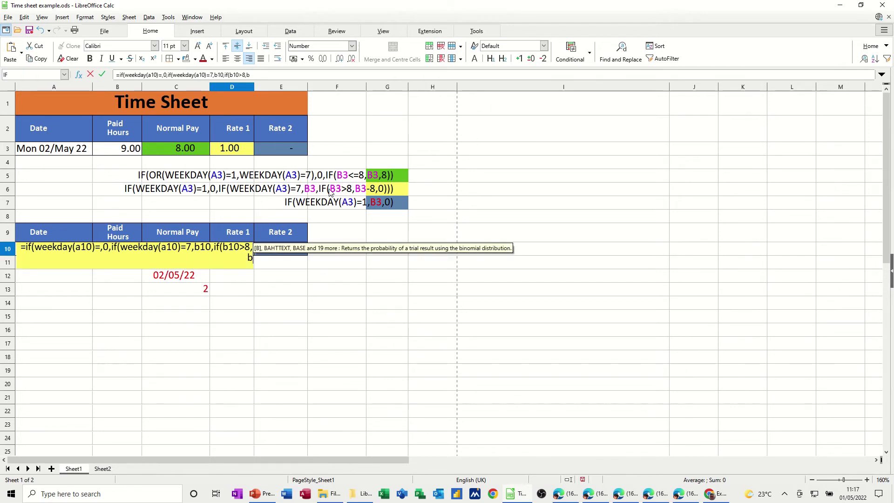
{"action": "type", "text": "10-8"}
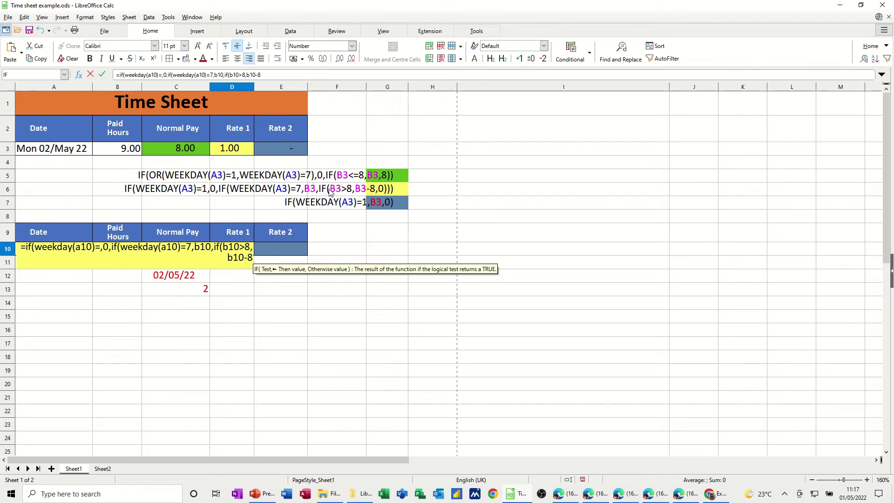
{"action": "type", "text": ",0"}
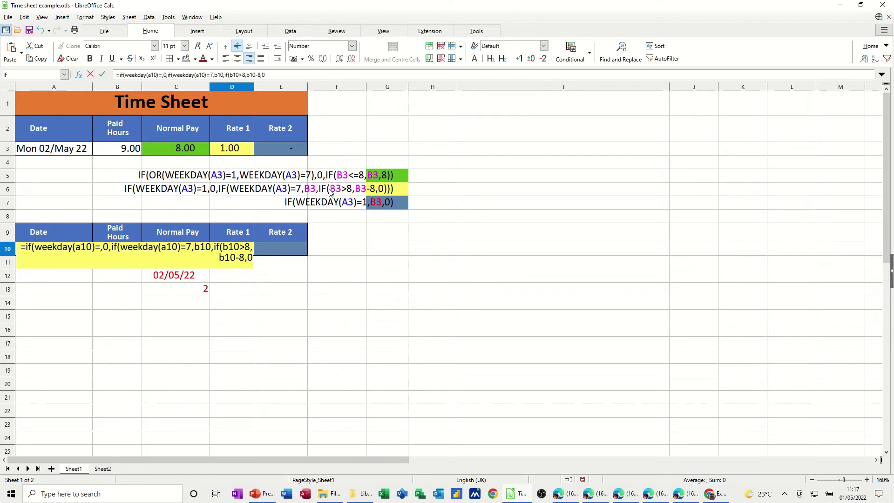
{"action": "type", "text": ")"}
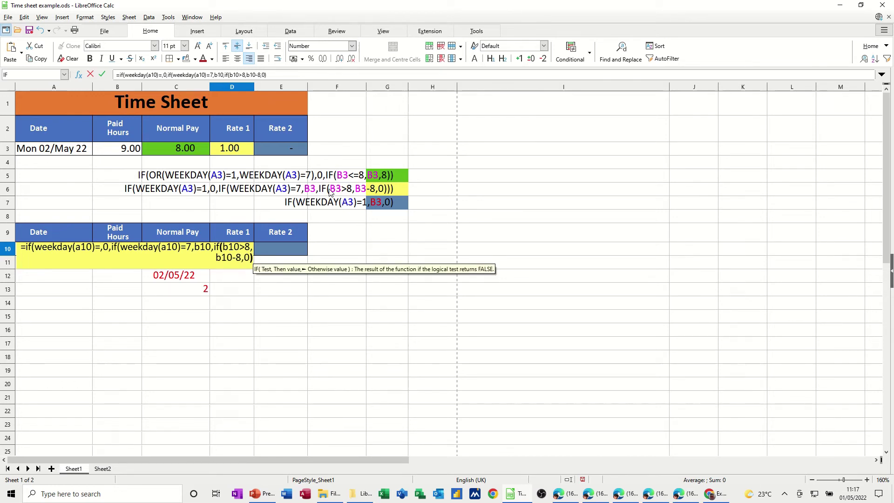
{"action": "type", "text": "))"}
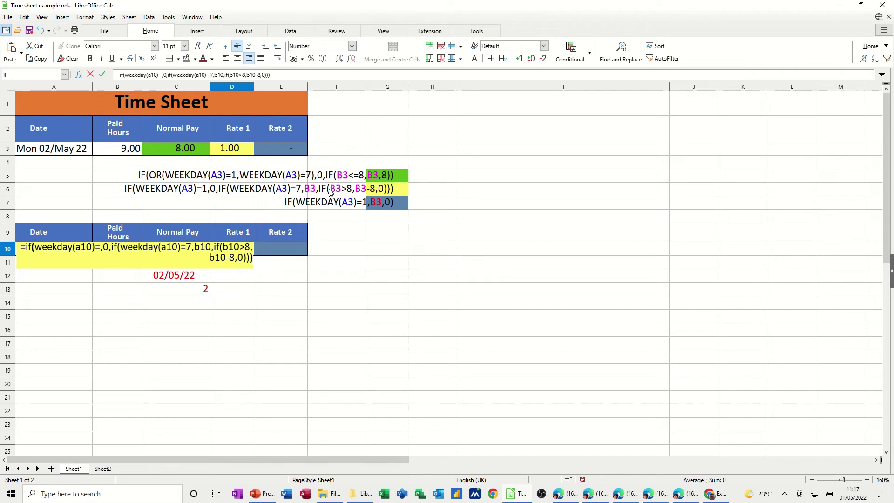
{"action": "left_click", "coordinate": [102, 74]}
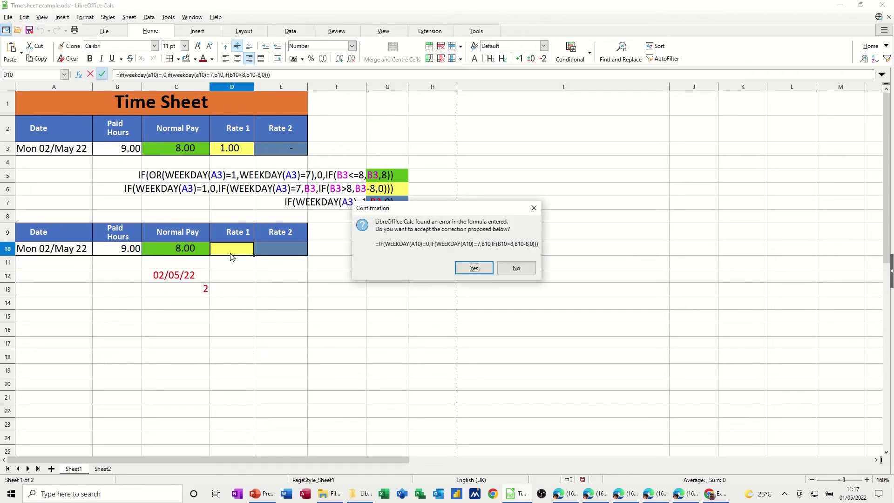
{"action": "left_click", "coordinate": [472, 269]}
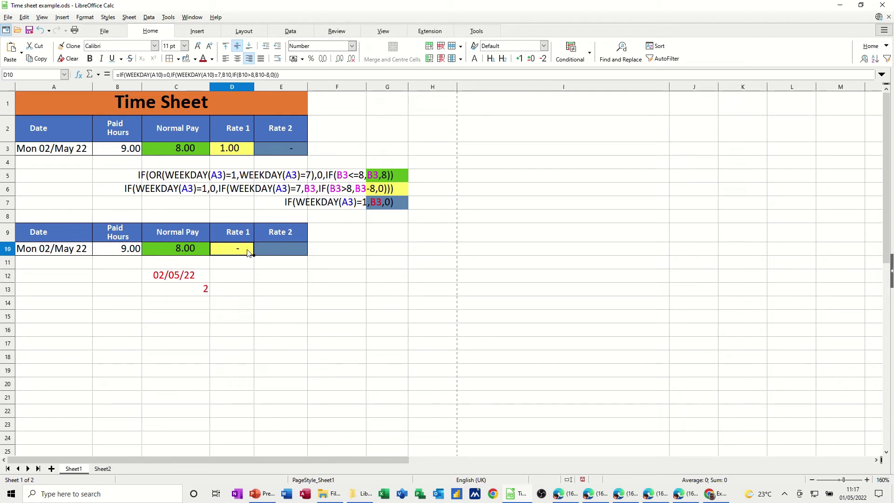
Change the date in A10 to 07/05/2022 and check the Normal Pay cell.
{"action": "left_click", "coordinate": [82, 251]}
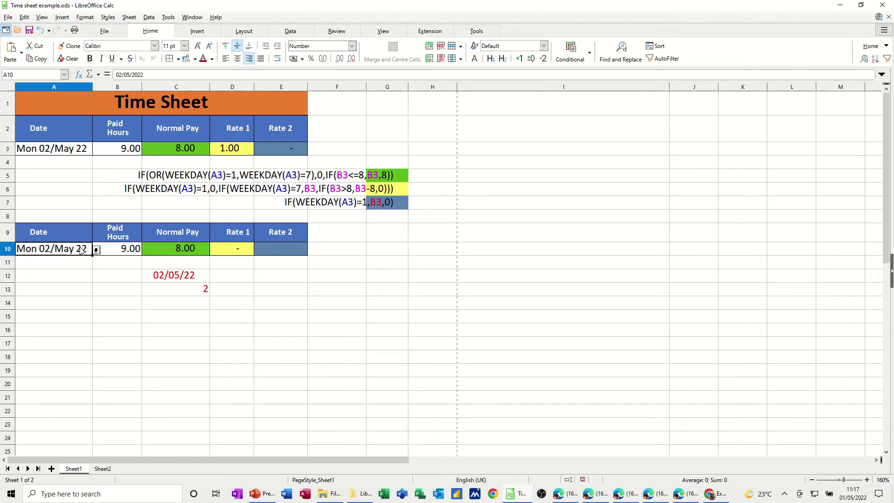
{"action": "left_click", "coordinate": [95, 250]}
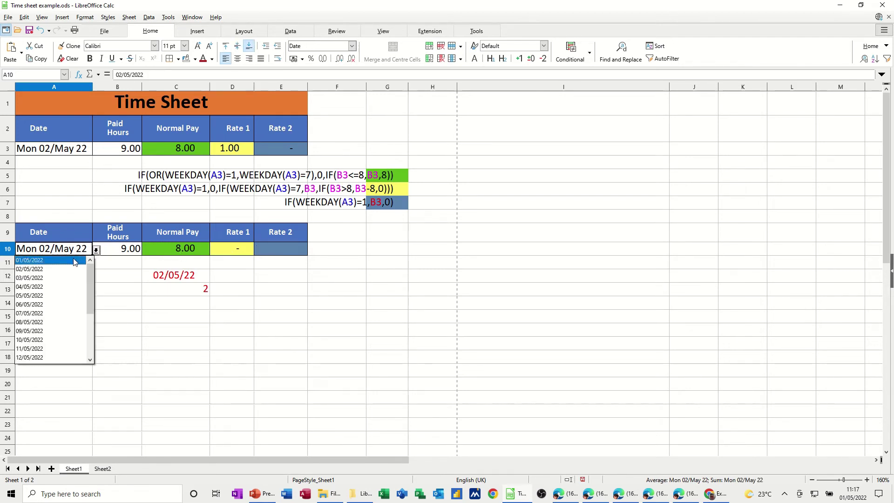
{"action": "left_click", "coordinate": [56, 313]}
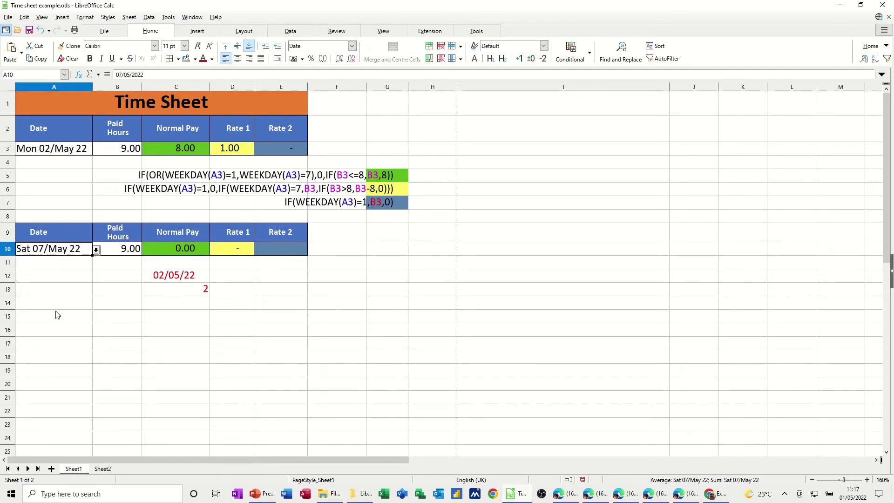
{"action": "left_click", "coordinate": [181, 251]}
Correct the first test of the Rate 1 formula in D10 to IF(WEEKDAY(A10)=1,0, before the nested IF and enter it.
{"action": "left_click", "coordinate": [234, 251]}
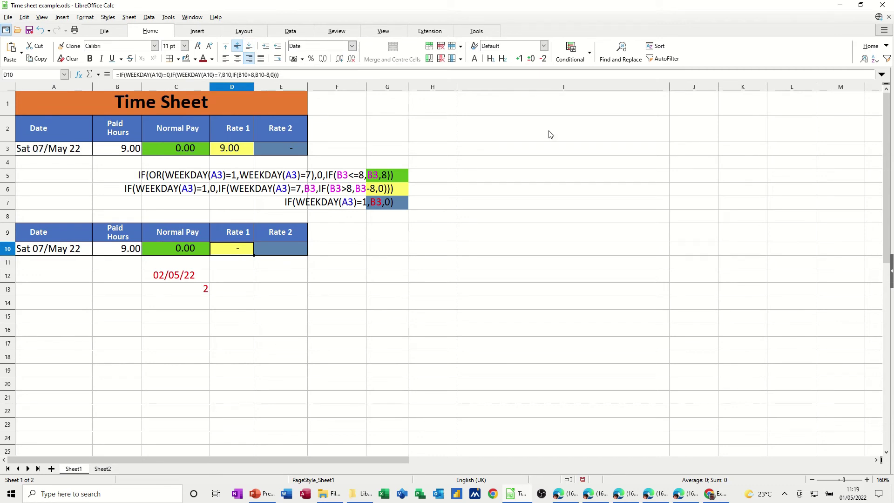
{"action": "double_click", "coordinate": [169, 75]}
{"action": "type", "text": "1,"}
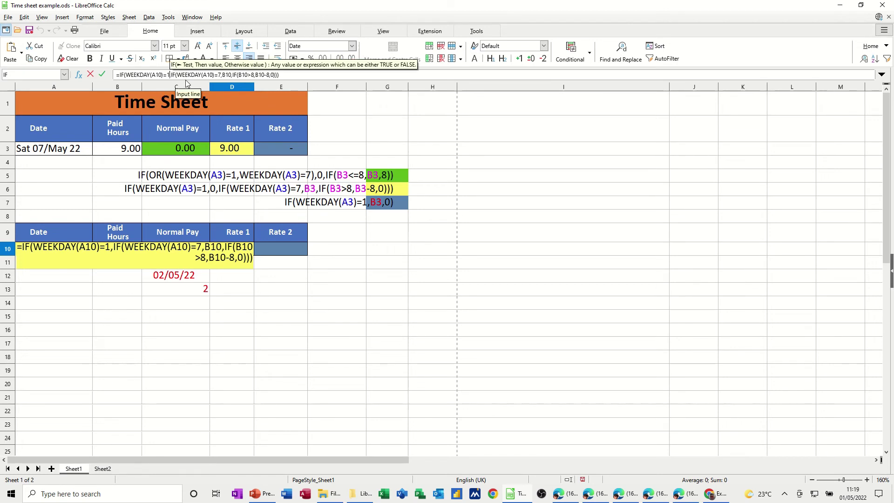
{"action": "type", "text": "0"}
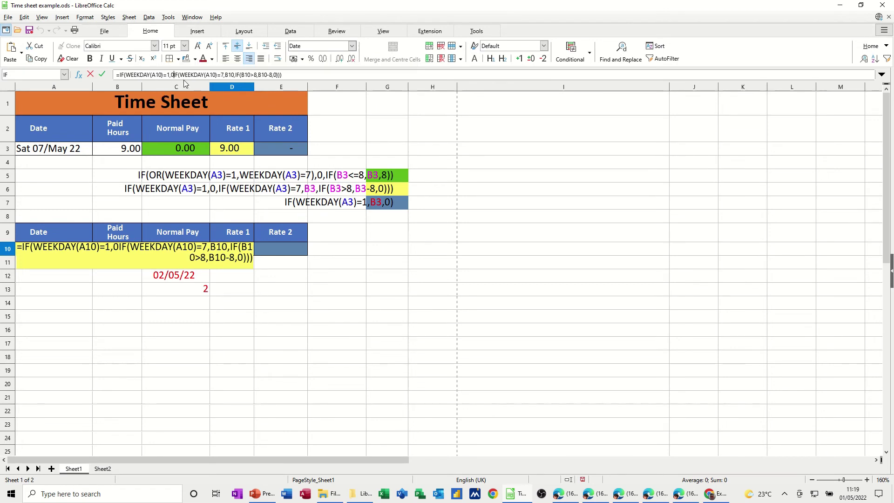
{"action": "type", "text": ","}
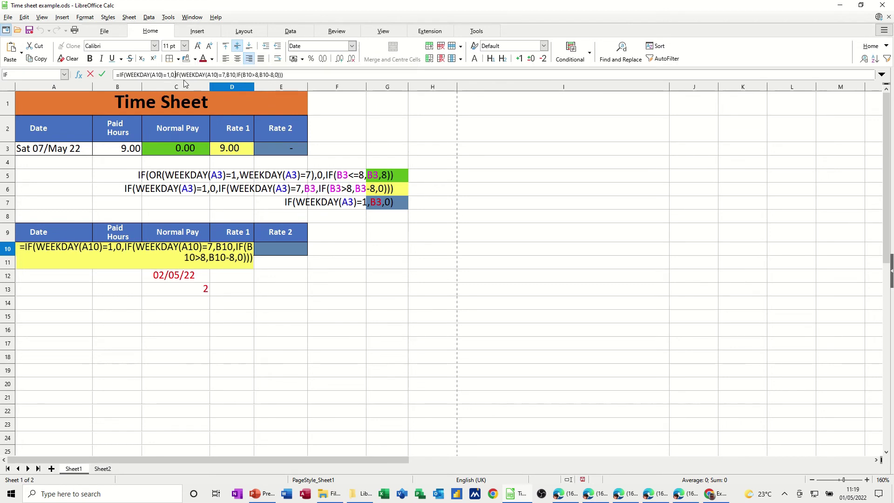
{"action": "left_click", "coordinate": [101, 76]}
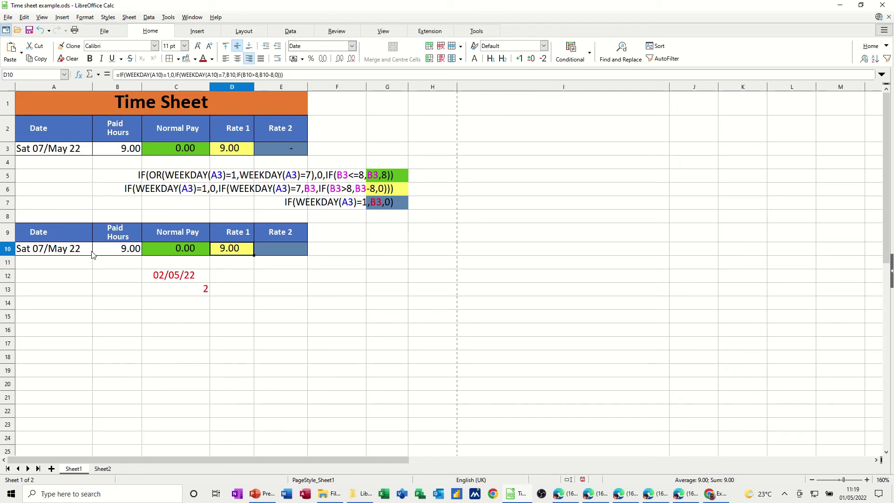
{"action": "left_click", "coordinate": [66, 253]}
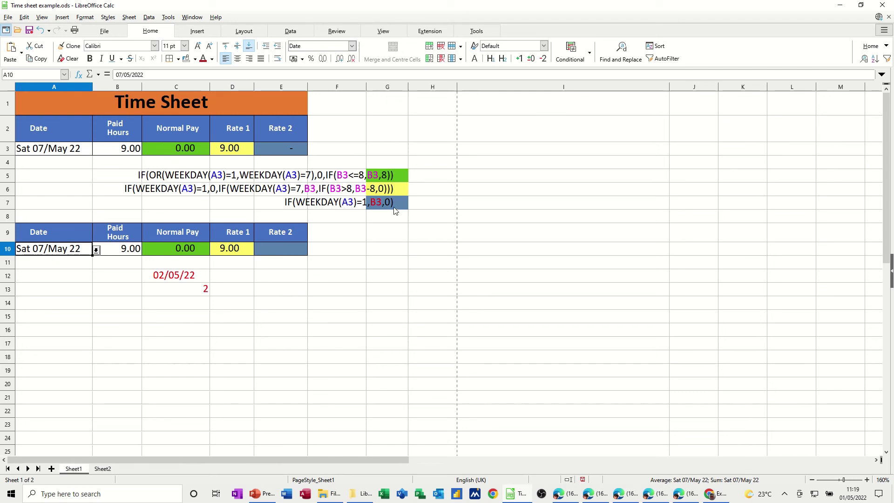
Enter the Rate 2 formula =if(weekday(a10)=1,b10,0) in E10.
{"action": "left_click", "coordinate": [283, 252]}
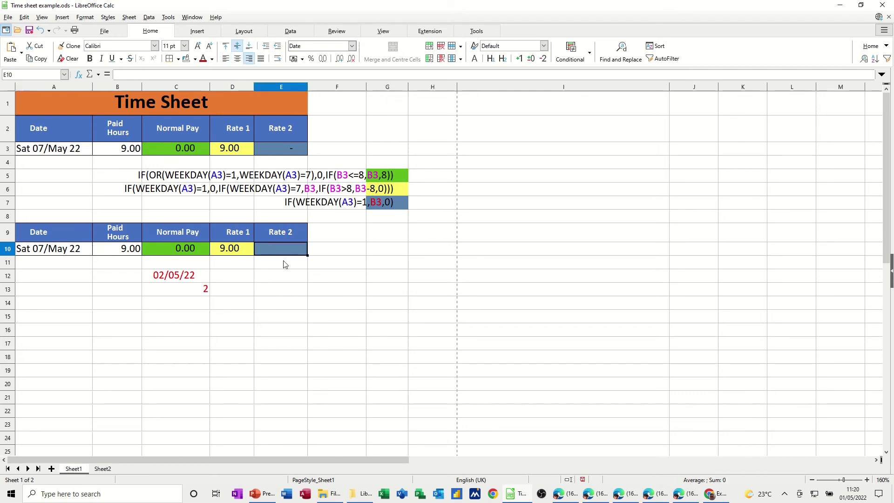
{"action": "type", "text": "=if(weekda"}
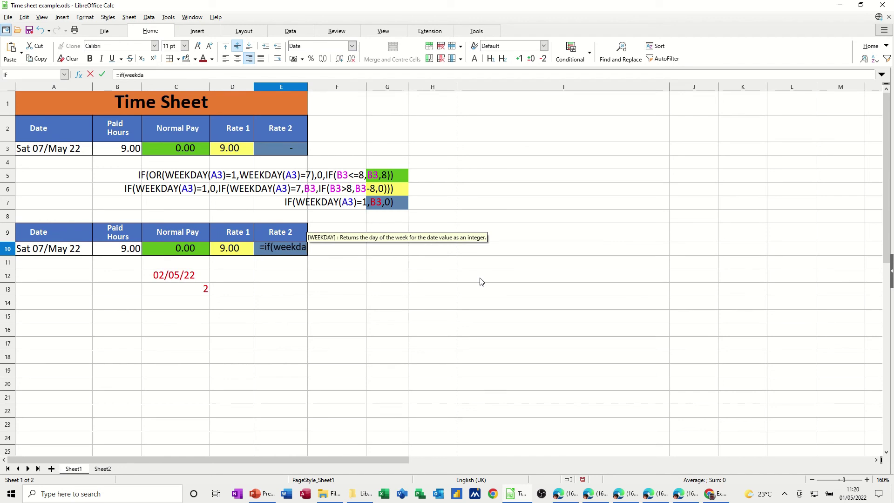
{"action": "type", "text": "y"}
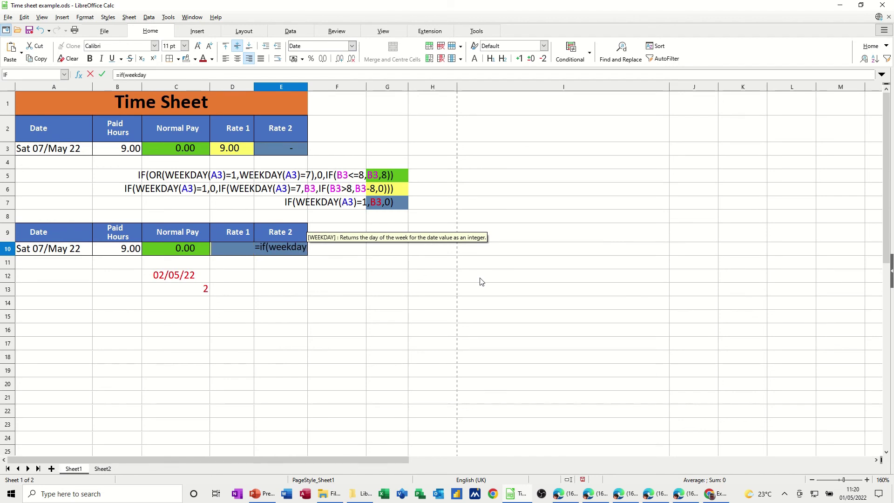
{"action": "type", "text": "(a10"}
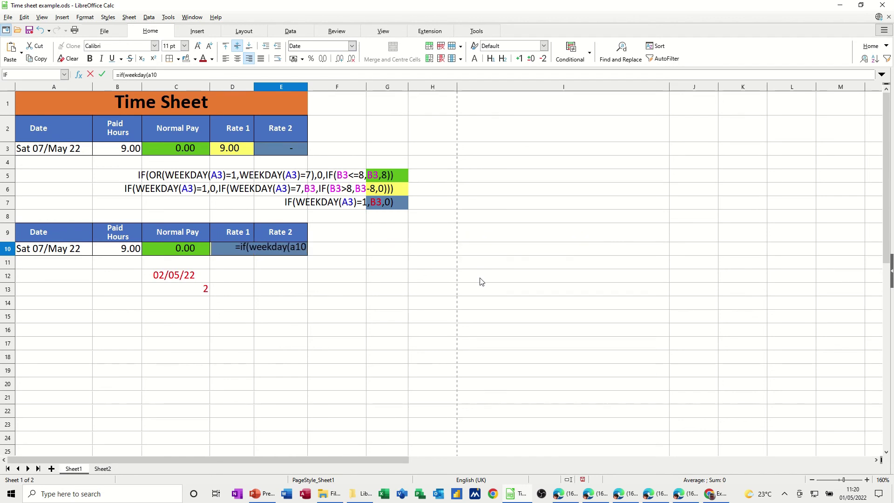
{"action": "type", "text": ")=1"}
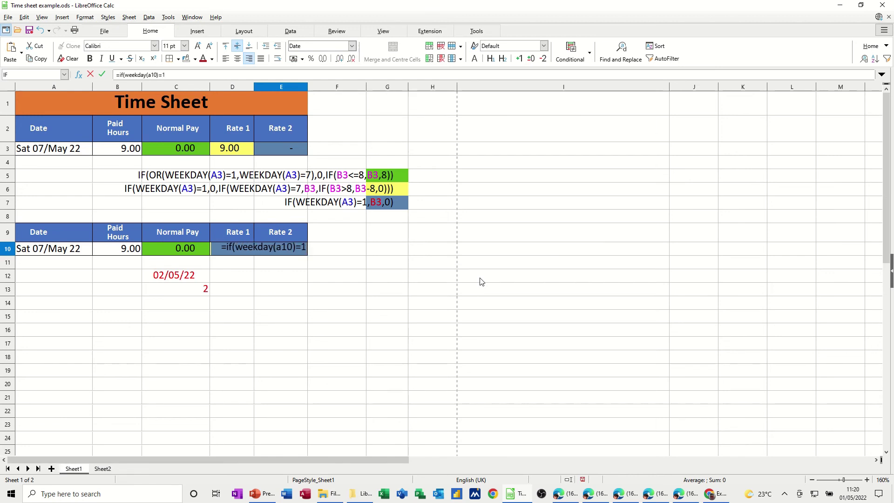
{"action": "type", "text": ",b10,0"}
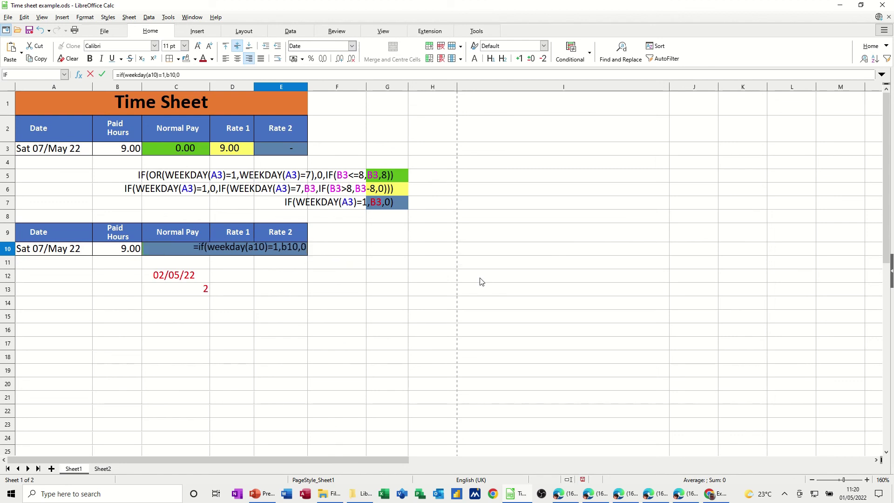
{"action": "type", "text": ")"}
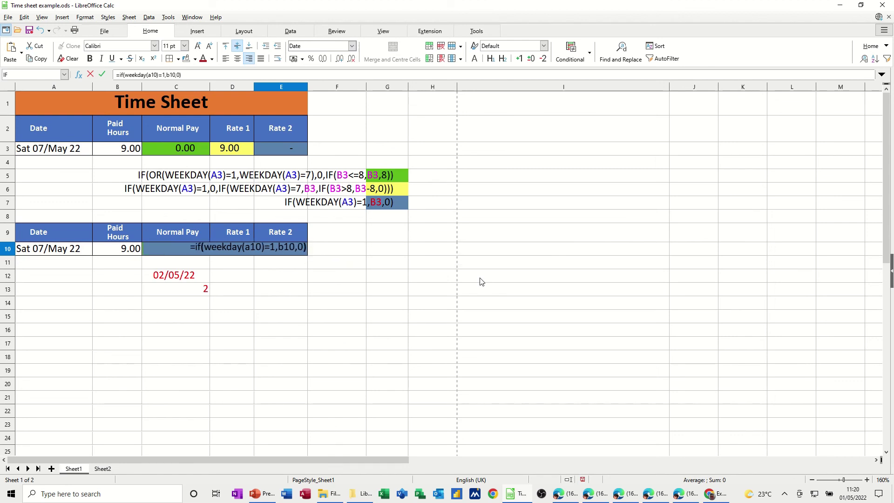
{"action": "left_click", "coordinate": [104, 76]}
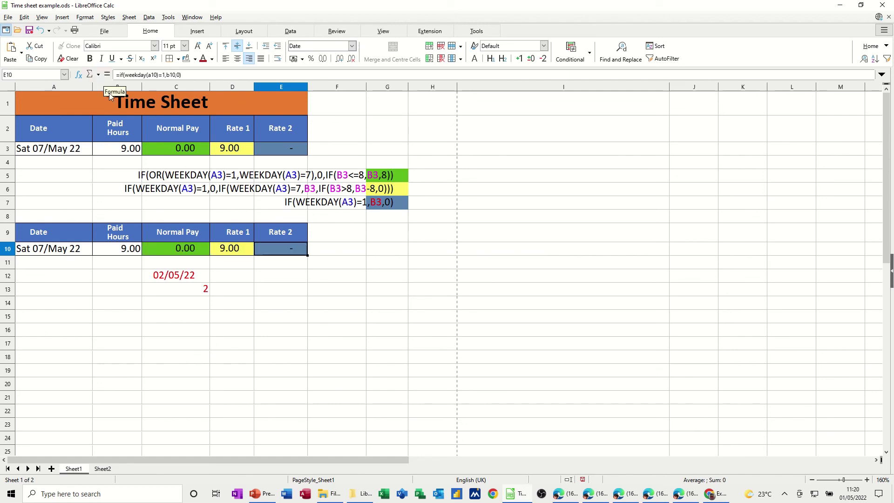
Test the formulas for a Sunday by setting the date in A10 to 01/05/2022 and the paid hours in B10 to 5.
{"action": "left_click", "coordinate": [74, 250]}
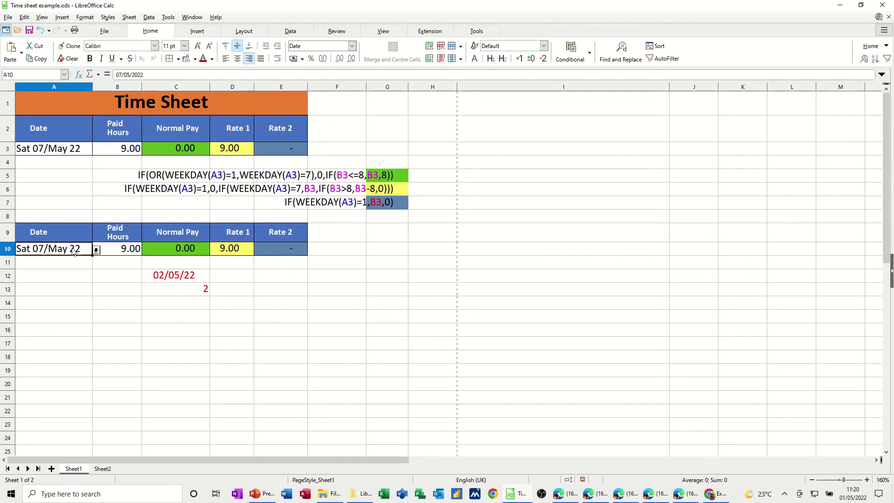
{"action": "left_click", "coordinate": [96, 250]}
{"action": "left_click", "coordinate": [65, 261]}
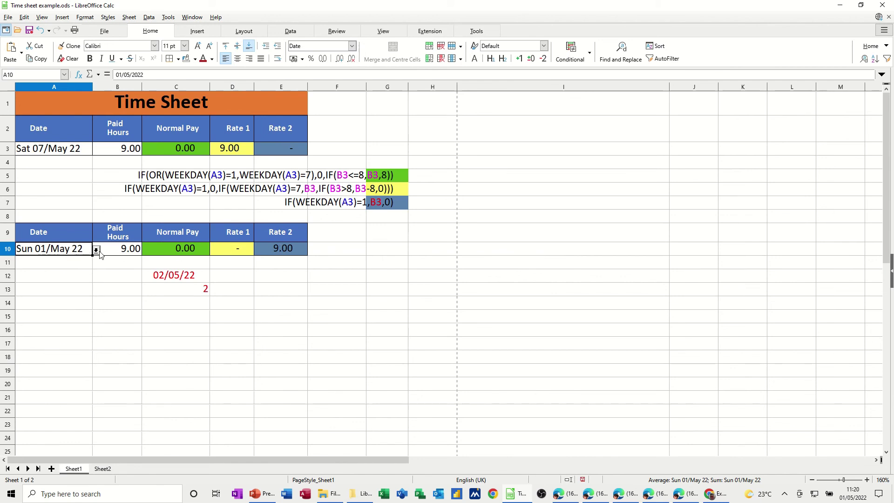
{"action": "left_click", "coordinate": [114, 253]}
{"action": "type", "text": "5"}
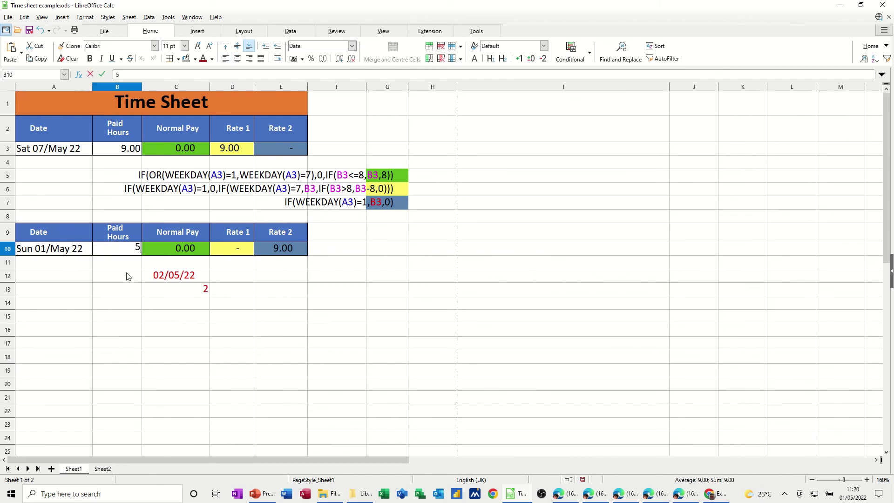
{"action": "left_click", "coordinate": [128, 274]}
Test a weekday by setting the date in A10 to 02/05/2022 and the paid hours in B10 to 9.
{"action": "left_click", "coordinate": [89, 252]}
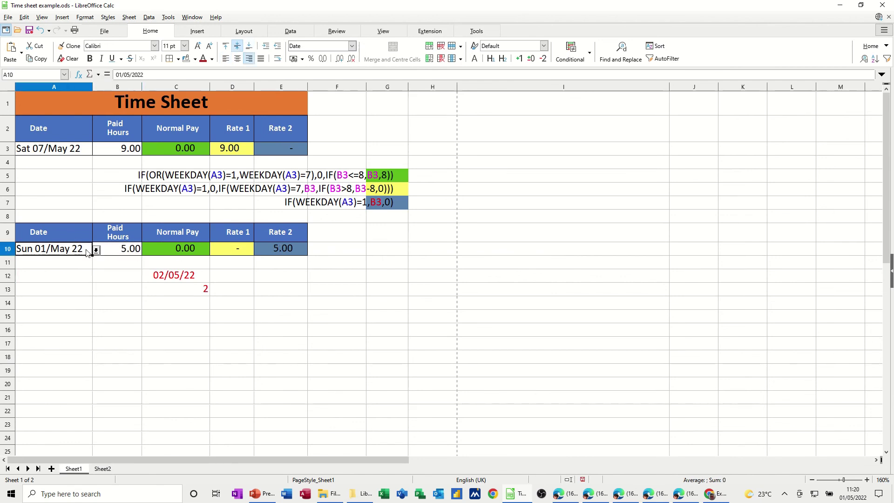
{"action": "left_click", "coordinate": [96, 252]}
{"action": "left_click", "coordinate": [51, 269]}
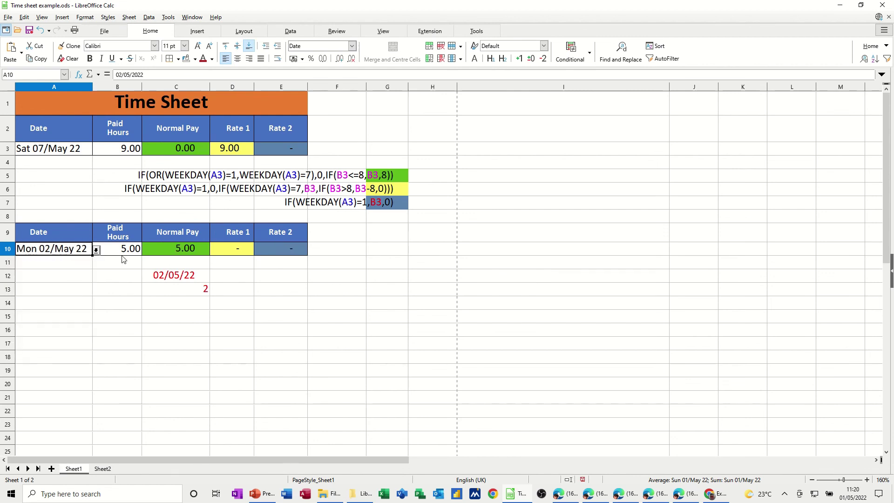
{"action": "left_click", "coordinate": [120, 251]}
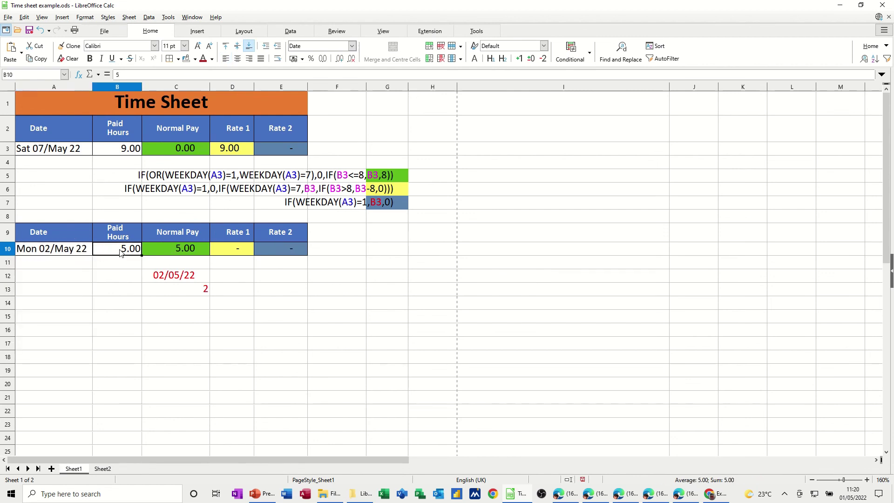
{"action": "type", "text": "9"}
{"action": "key", "text": "Return"}
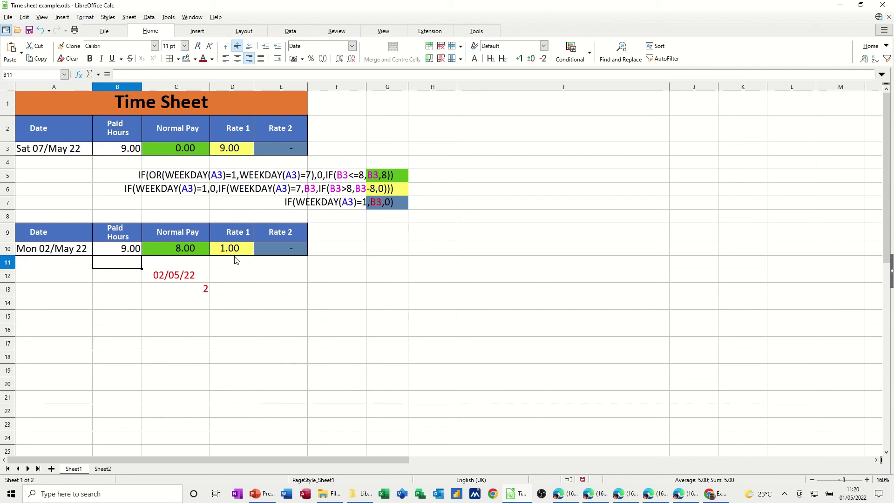
Set the date in A10 to Saturday 07/05/2022 to test the Rate 1 split.
{"action": "left_click", "coordinate": [84, 248]}
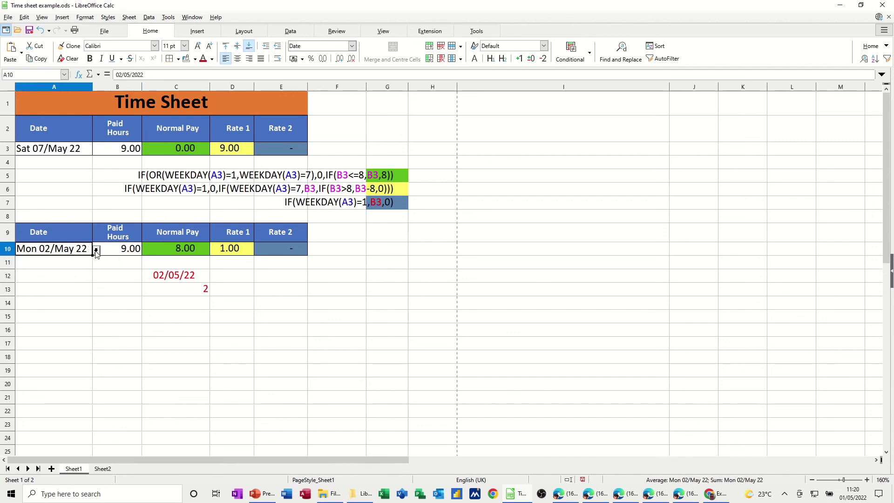
{"action": "left_click", "coordinate": [96, 251]}
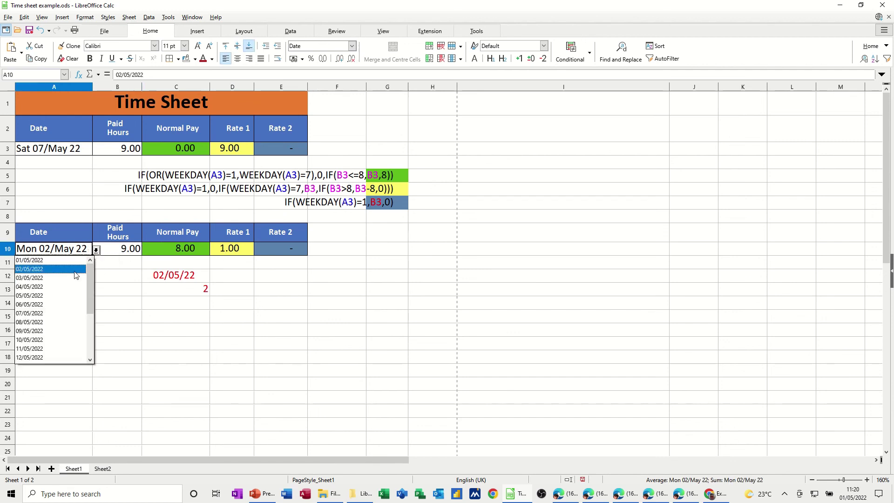
{"action": "left_click", "coordinate": [47, 313]}
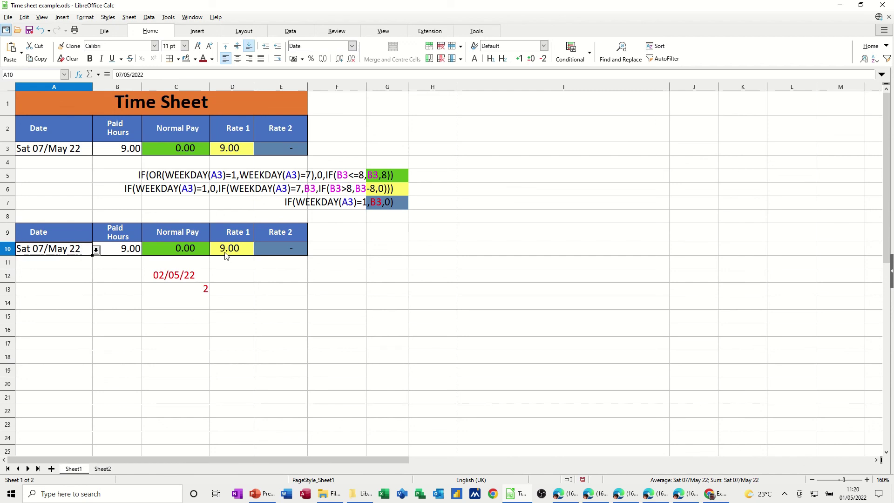